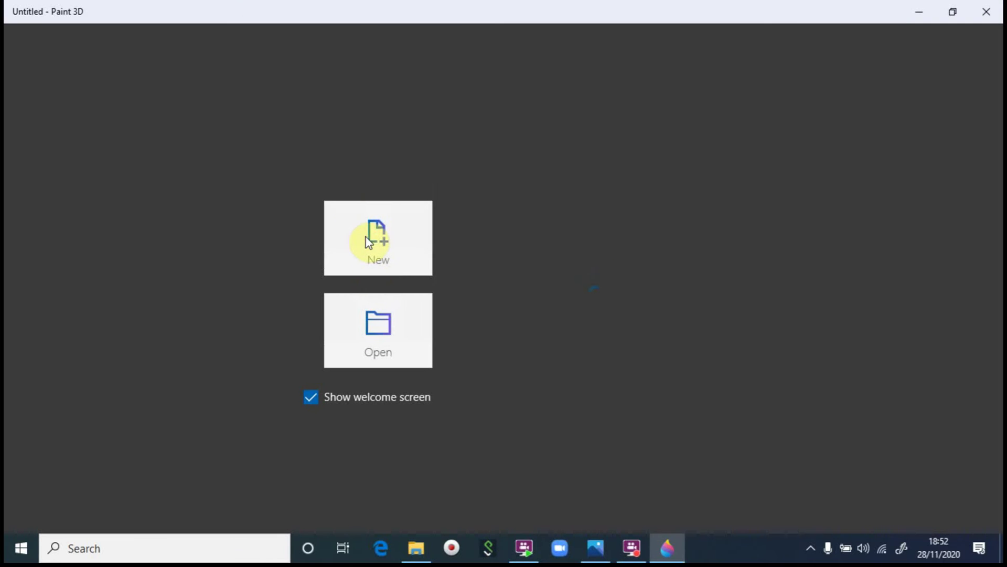
Create a new project, look through the texture and custom sticker options, and switch the canvas to 3D view
{"action": "left_click", "coordinate": [394, 257]}
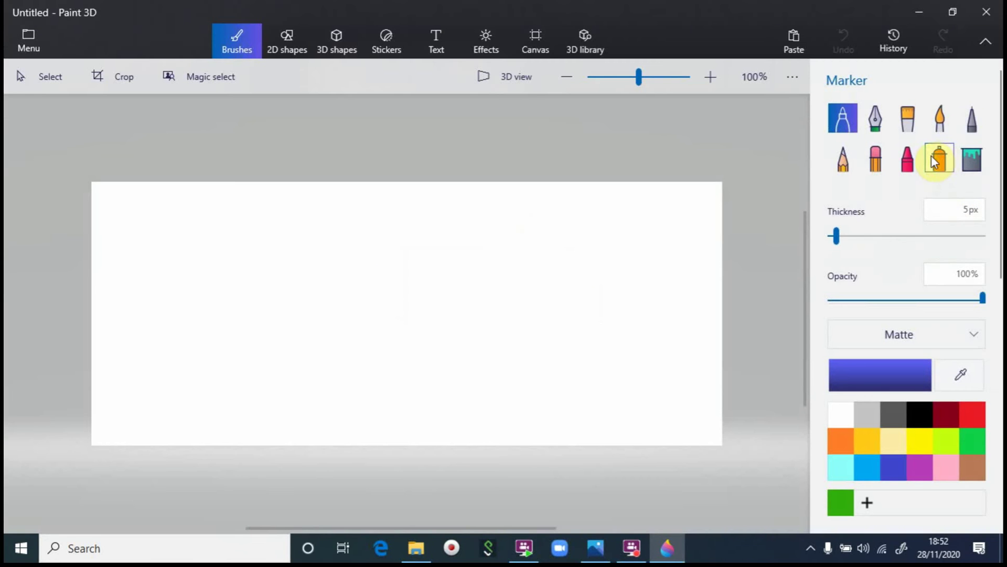
{"action": "left_click", "coordinate": [386, 48]}
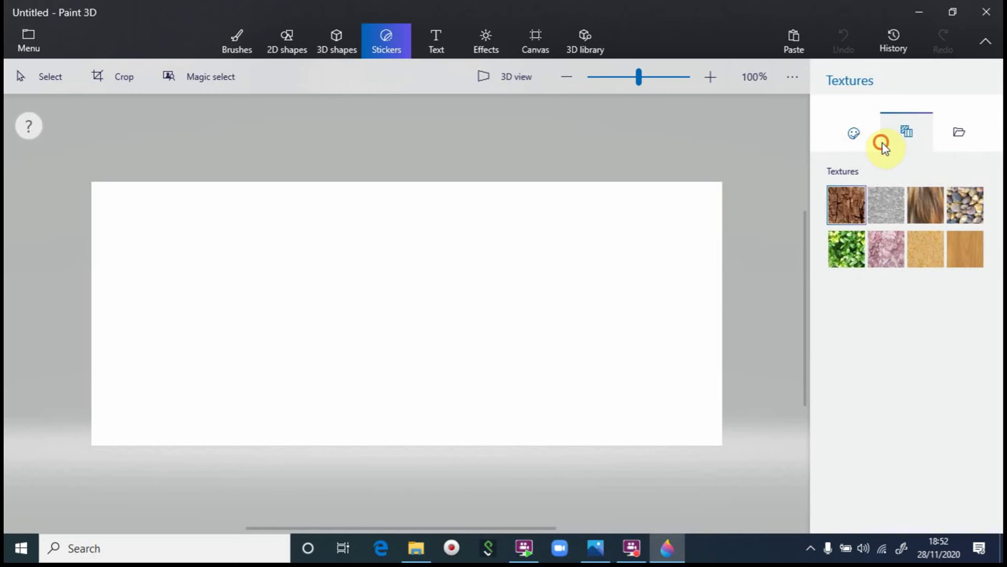
{"action": "left_click", "coordinate": [971, 131]}
{"action": "left_click", "coordinate": [513, 75]}
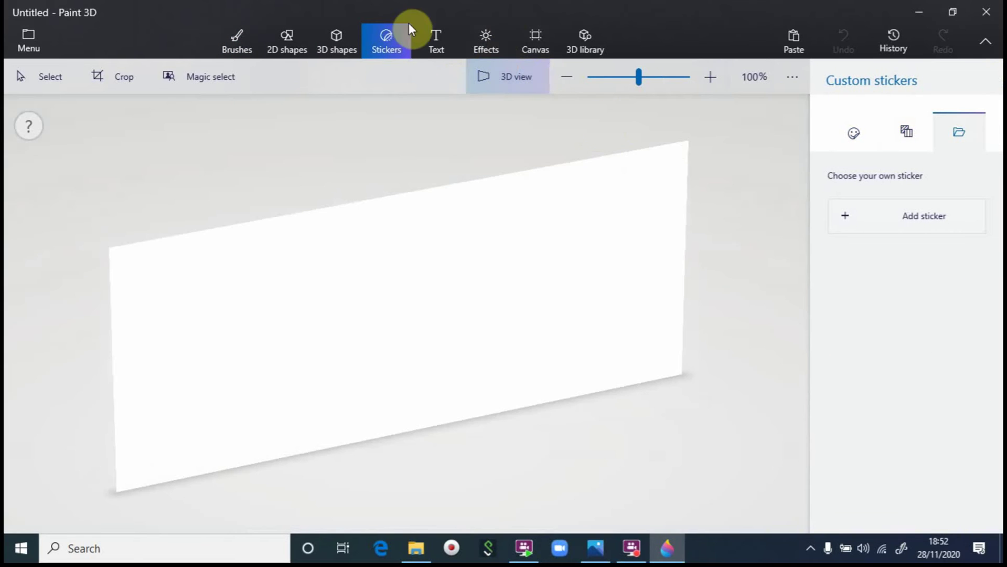
Try different light directions and the Nether (Minecraft) filter, and apply the Lavender filter to the scene
{"action": "left_click", "coordinate": [475, 42]}
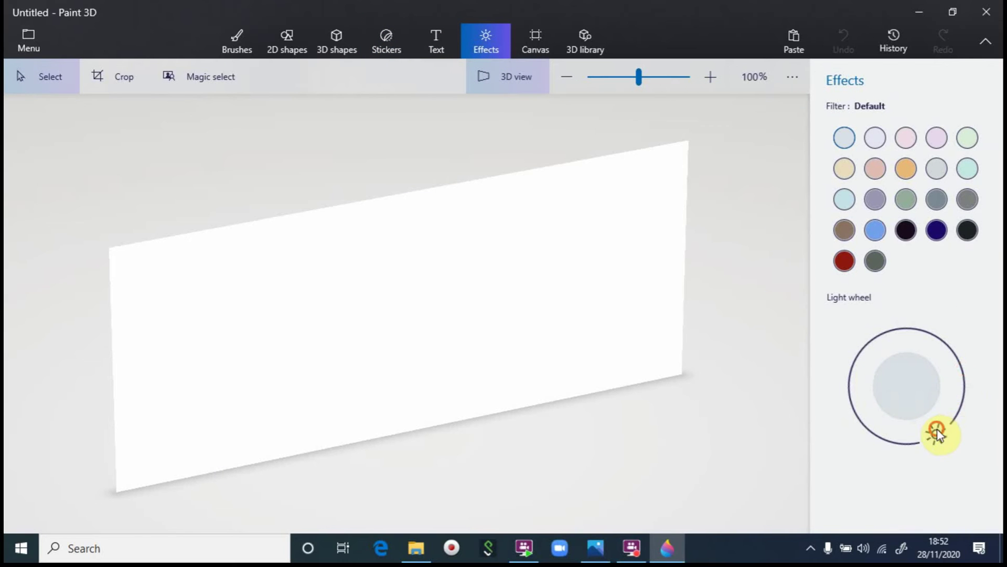
{"action": "left_click_drag", "start_coordinate": [938, 433], "coordinate": [914, 329]}
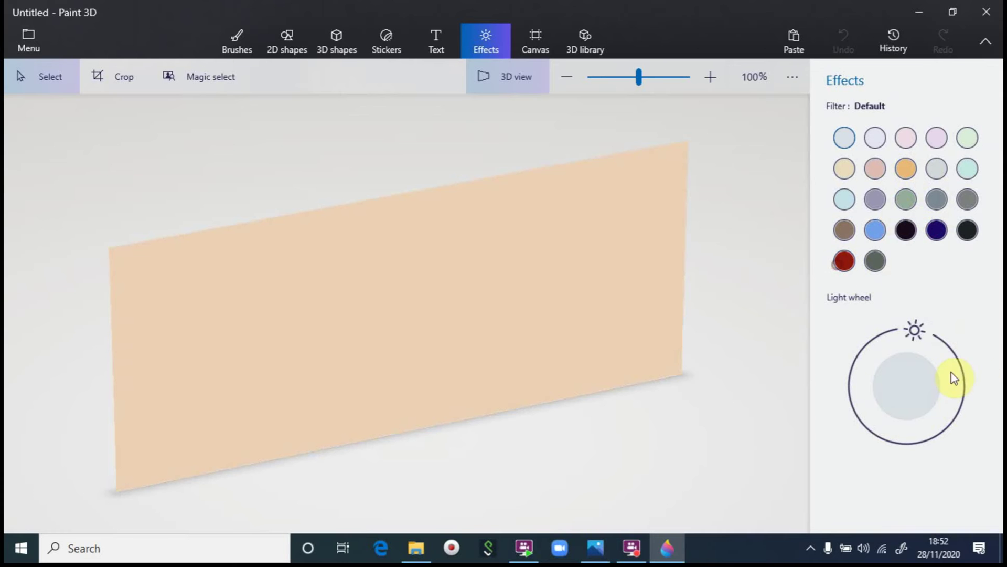
{"action": "left_click_drag", "start_coordinate": [906, 330], "coordinate": [961, 371]}
{"action": "left_click", "coordinate": [845, 261]}
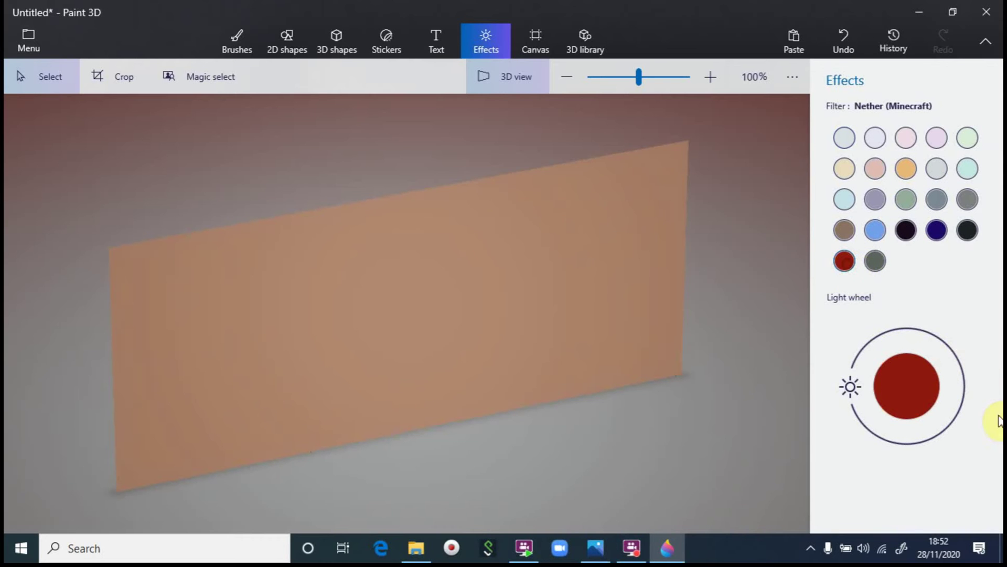
{"action": "mouse_move", "coordinate": [851, 387]}
{"action": "left_mouse_down"}
{"action": "mouse_move", "coordinate": [851, 373]}
{"action": "mouse_move", "coordinate": [900, 332]}
{"action": "mouse_move", "coordinate": [962, 371]}
{"action": "mouse_move", "coordinate": [957, 420]}
{"action": "mouse_move", "coordinate": [867, 428]}
{"action": "mouse_move", "coordinate": [857, 408]}
{"action": "mouse_move", "coordinate": [899, 423]}
{"action": "mouse_move", "coordinate": [884, 423]}
{"action": "mouse_move", "coordinate": [851, 377]}
{"action": "left_mouse_up"}
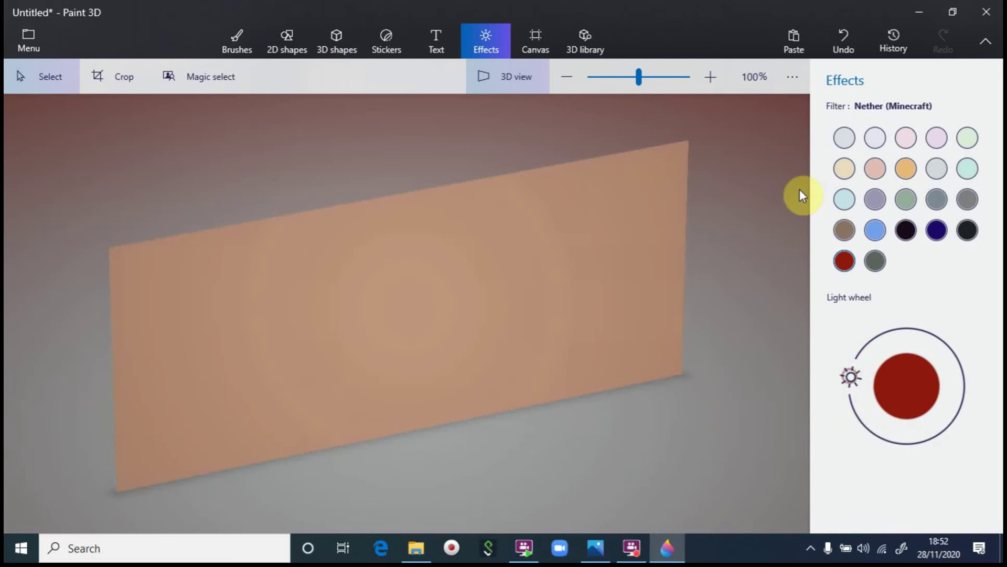
{"action": "left_click", "coordinate": [873, 142]}
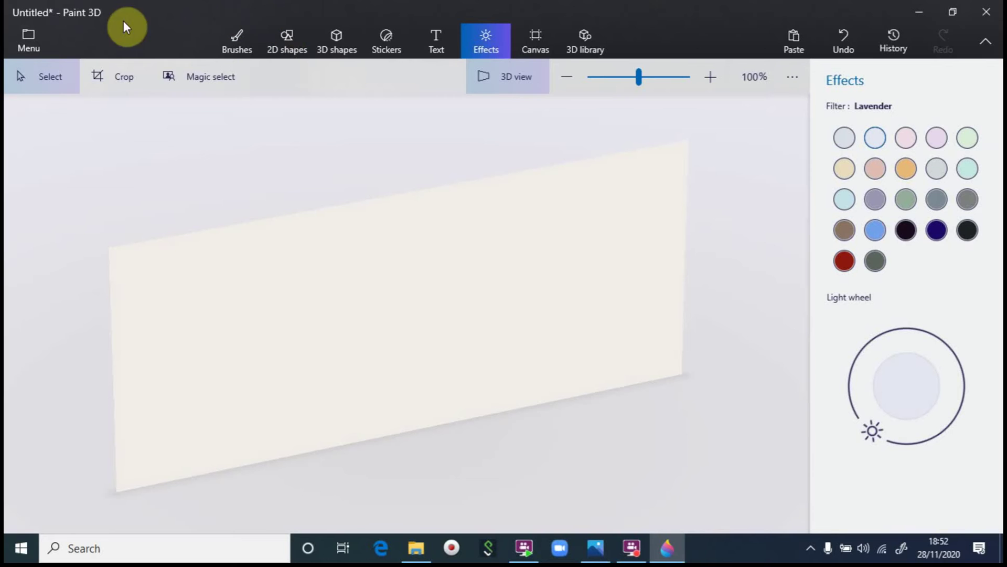
Start a Sharp edge 3D doodle by placing zigzag corner points across the canvas and beyond its upper edge
{"action": "left_click", "coordinate": [292, 36]}
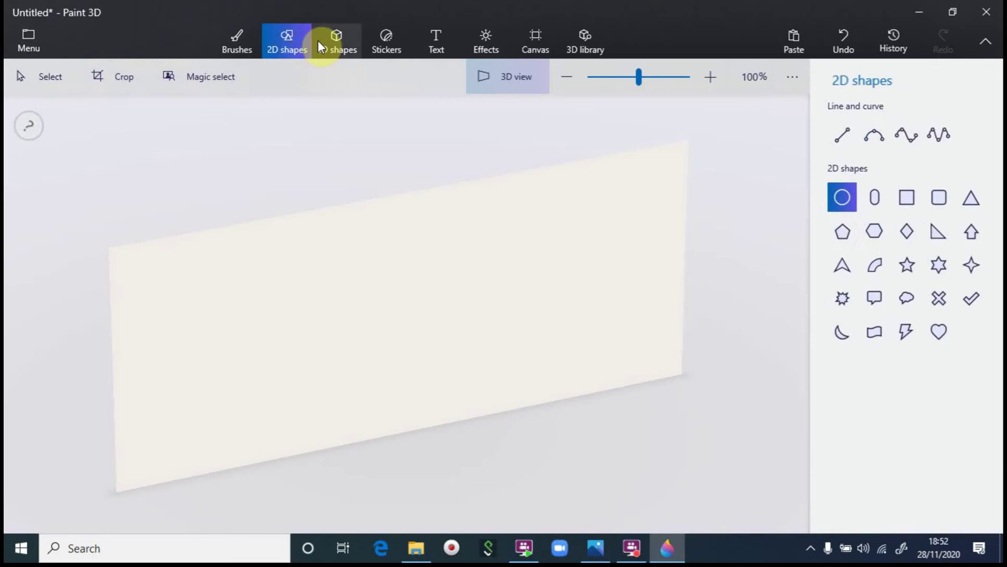
{"action": "left_click", "coordinate": [334, 38]}
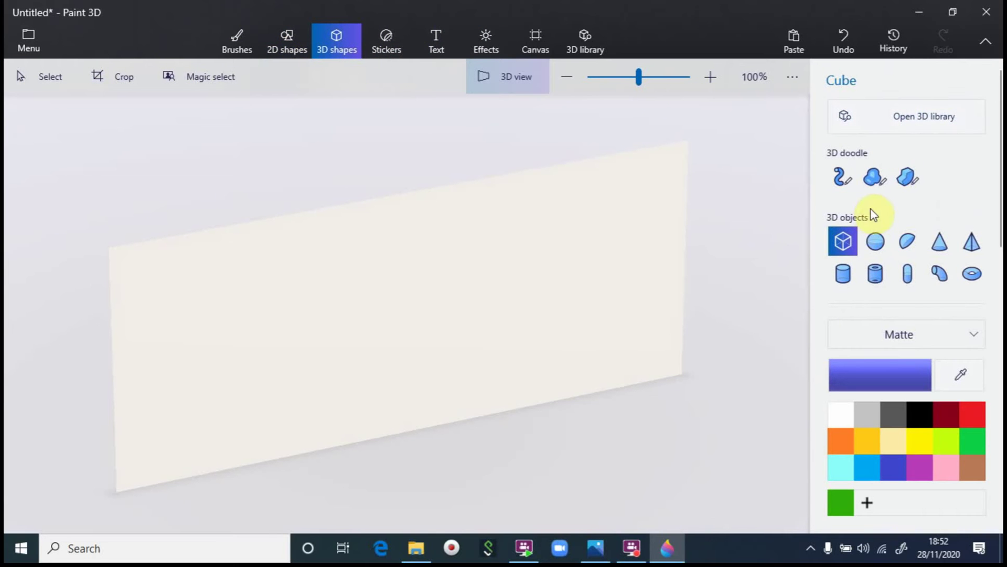
{"action": "left_click", "coordinate": [897, 179]}
{"action": "left_click", "coordinate": [419, 248]}
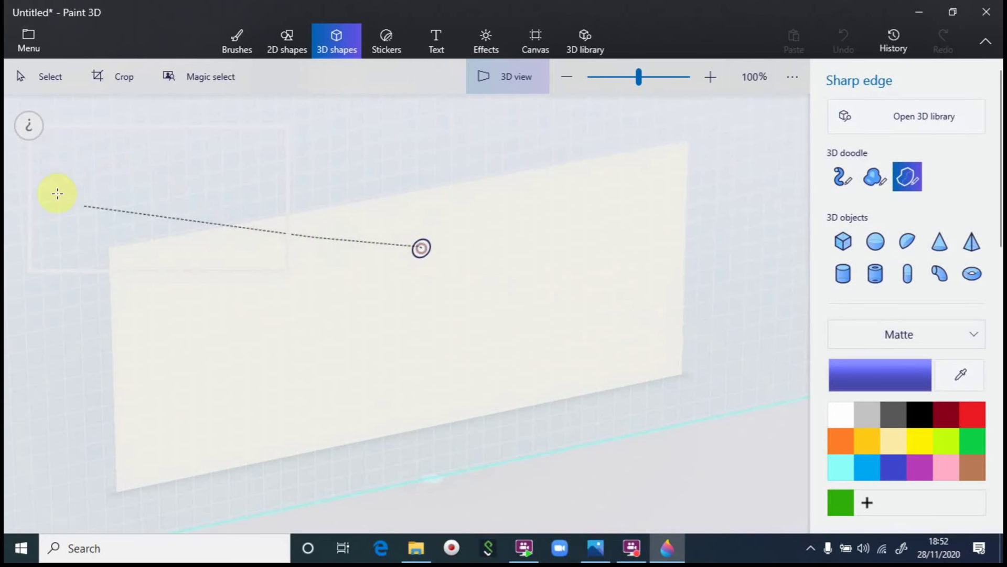
{"action": "left_click", "coordinate": [315, 237]}
{"action": "left_click", "coordinate": [574, 313]}
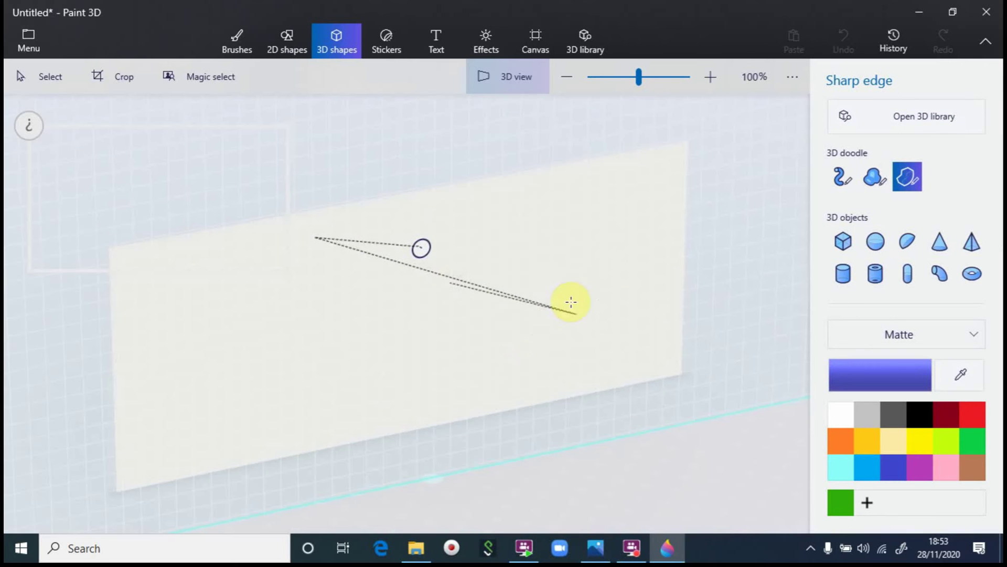
{"action": "left_click", "coordinate": [362, 366]}
{"action": "left_click", "coordinate": [522, 402]}
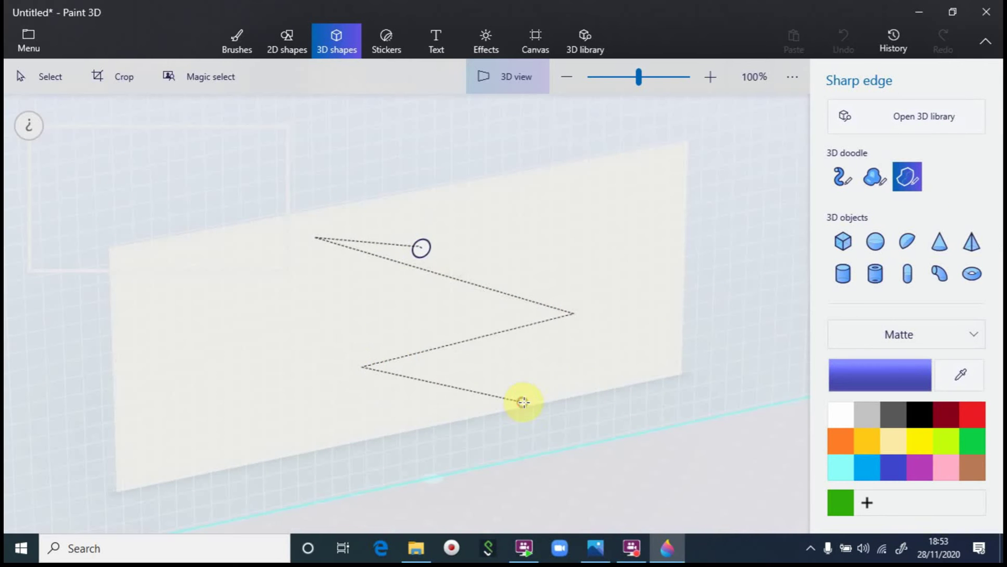
{"action": "left_click", "coordinate": [659, 256]}
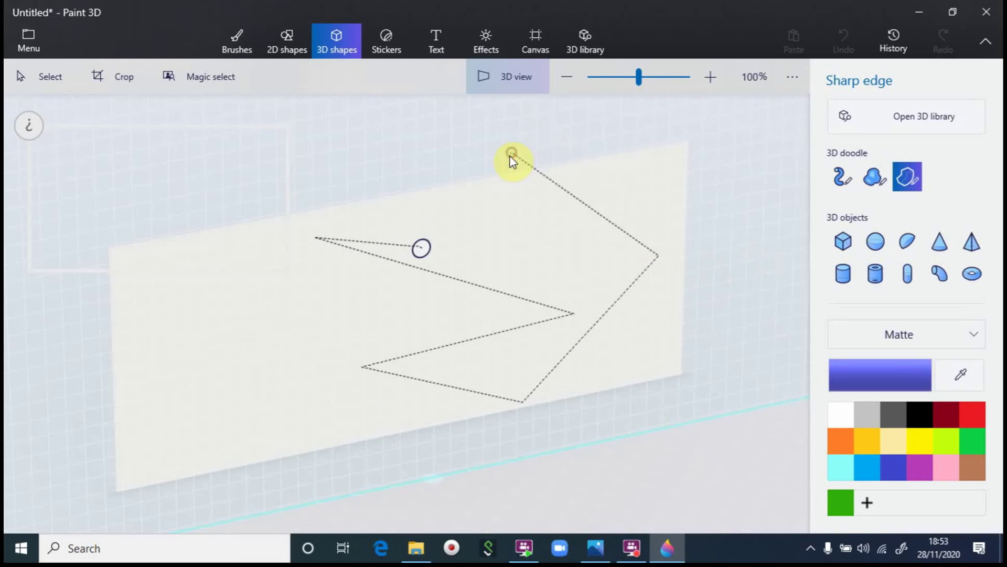
{"action": "left_click", "coordinate": [512, 153]}
{"action": "left_click", "coordinate": [388, 223]}
Extend the doodle outline with overlapping freehand scribbles and a corner near the canvas's left edge
{"action": "mouse_move", "coordinate": [315, 326]}
{"action": "left_mouse_down"}
{"action": "mouse_move", "coordinate": [220, 441]}
{"action": "mouse_move", "coordinate": [490, 294]}
{"action": "mouse_move", "coordinate": [508, 241]}
{"action": "mouse_move", "coordinate": [415, 367]}
{"action": "mouse_move", "coordinate": [518, 274]}
{"action": "mouse_move", "coordinate": [427, 225]}
{"action": "mouse_move", "coordinate": [322, 297]}
{"action": "mouse_move", "coordinate": [512, 356]}
{"action": "left_mouse_up"}
{"action": "mouse_move", "coordinate": [443, 394]}
{"action": "left_mouse_down"}
{"action": "mouse_move", "coordinate": [554, 336]}
{"action": "mouse_move", "coordinate": [621, 341]}
{"action": "mouse_move", "coordinate": [570, 241]}
{"action": "mouse_move", "coordinate": [582, 236]}
{"action": "mouse_move", "coordinate": [340, 276]}
{"action": "mouse_move", "coordinate": [327, 237]}
{"action": "mouse_move", "coordinate": [274, 194]}
{"action": "left_mouse_up"}
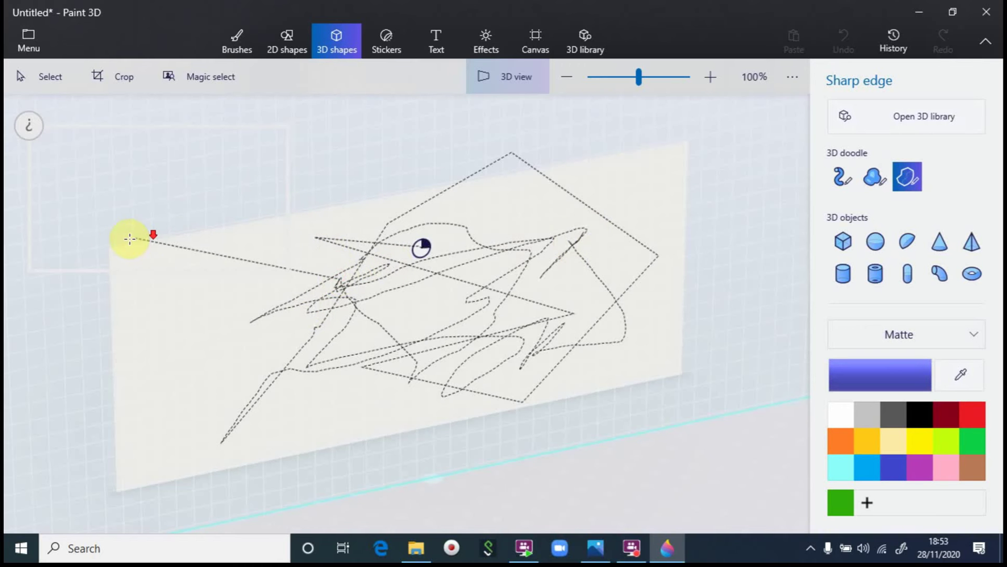
{"action": "left_click", "coordinate": [148, 292]}
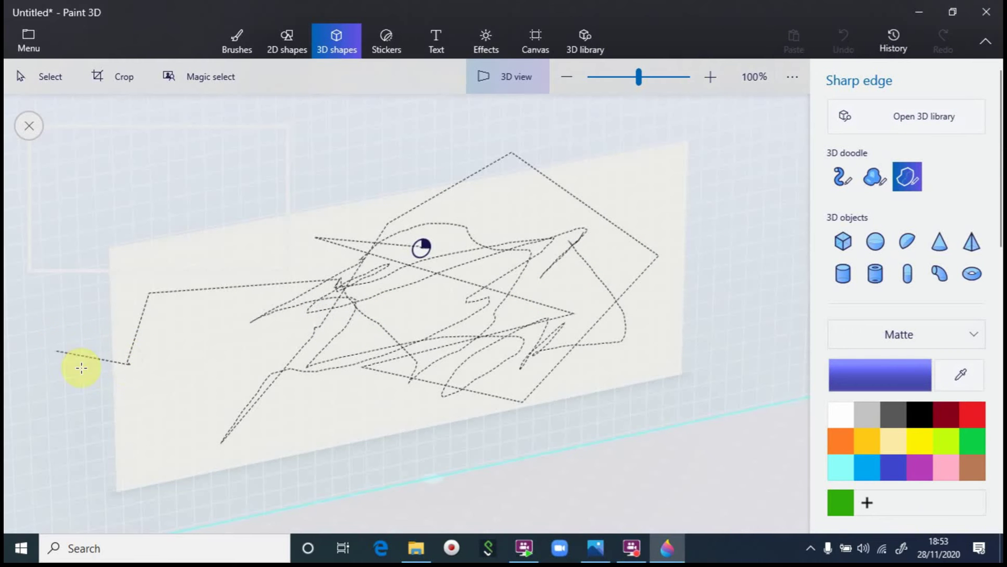
{"action": "key", "text": "super+s"}
{"action": "type", "text": "qx"}
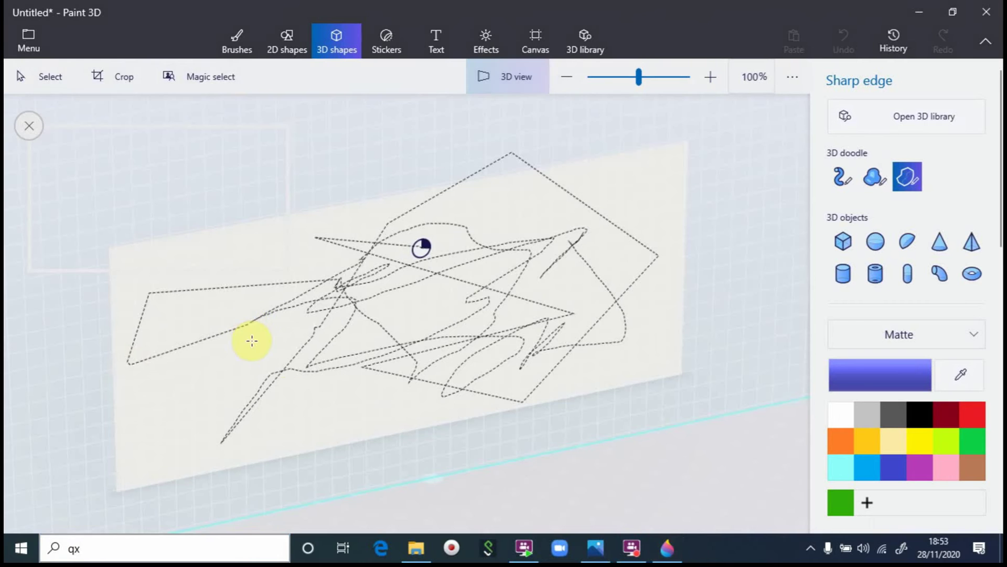
{"action": "left_click", "coordinate": [21, 548]}
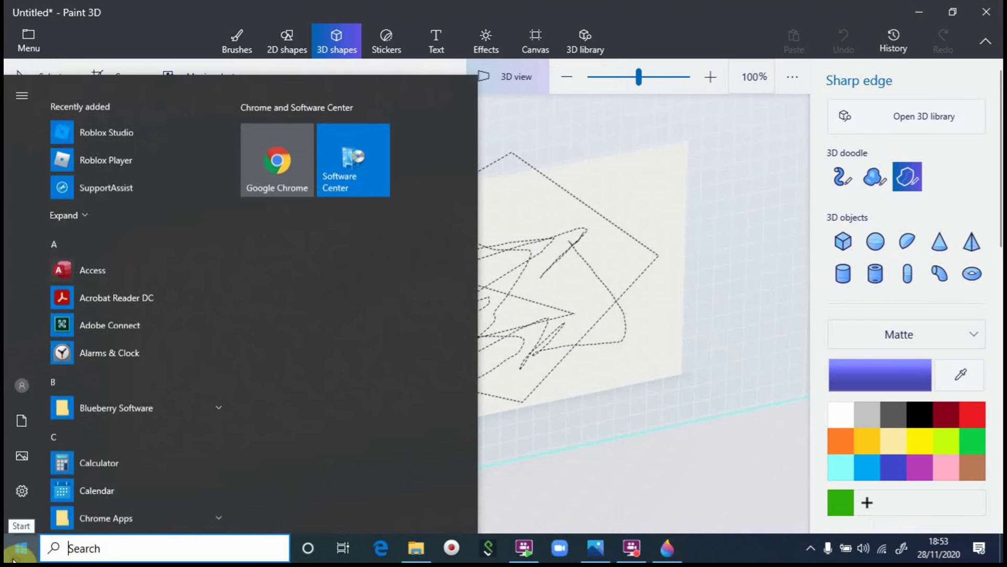
{"action": "left_click", "coordinate": [21, 546]}
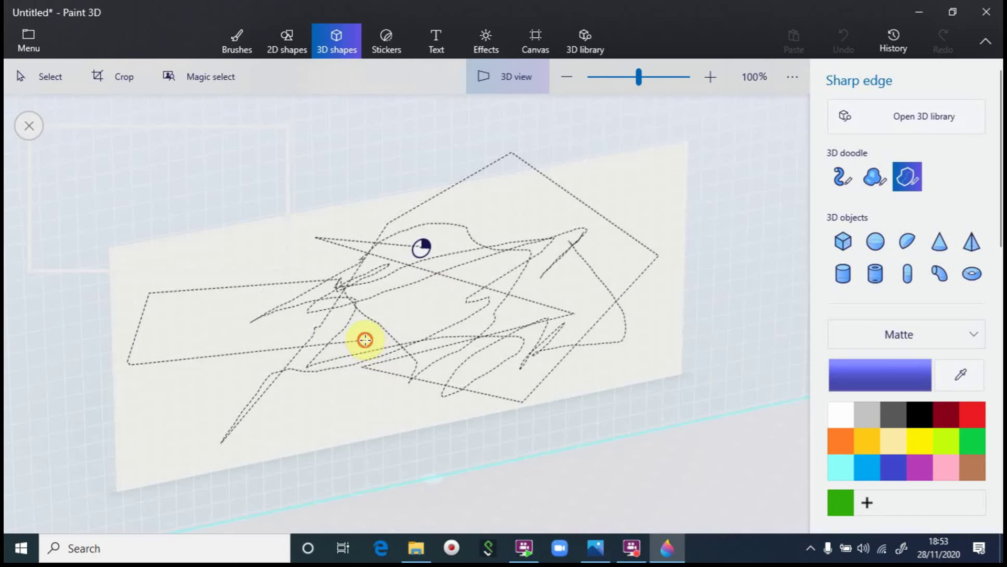
Close the scribbled outline at its starting point to form a 3D object, and undo the object
{"action": "mouse_move", "coordinate": [366, 339]}
{"action": "left_mouse_down"}
{"action": "mouse_move", "coordinate": [412, 313]}
{"action": "mouse_move", "coordinate": [790, 326]}
{"action": "mouse_move", "coordinate": [747, 292]}
{"action": "mouse_move", "coordinate": [347, 227]}
{"action": "mouse_move", "coordinate": [414, 230]}
{"action": "mouse_move", "coordinate": [467, 268]}
{"action": "mouse_move", "coordinate": [376, 322]}
{"action": "mouse_move", "coordinate": [462, 322]}
{"action": "left_mouse_up"}
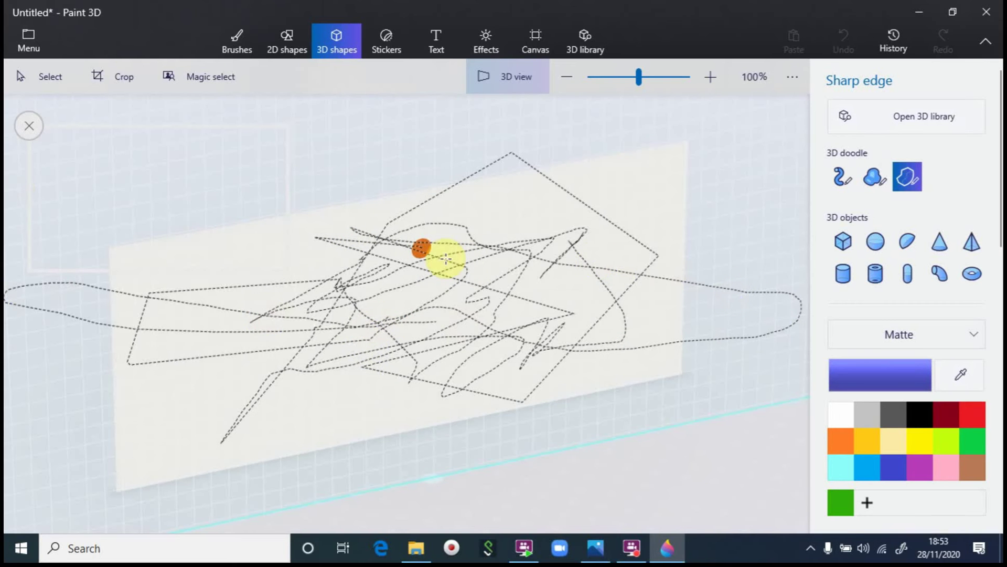
{"action": "left_click_drag", "start_coordinate": [445, 258], "coordinate": [426, 249]}
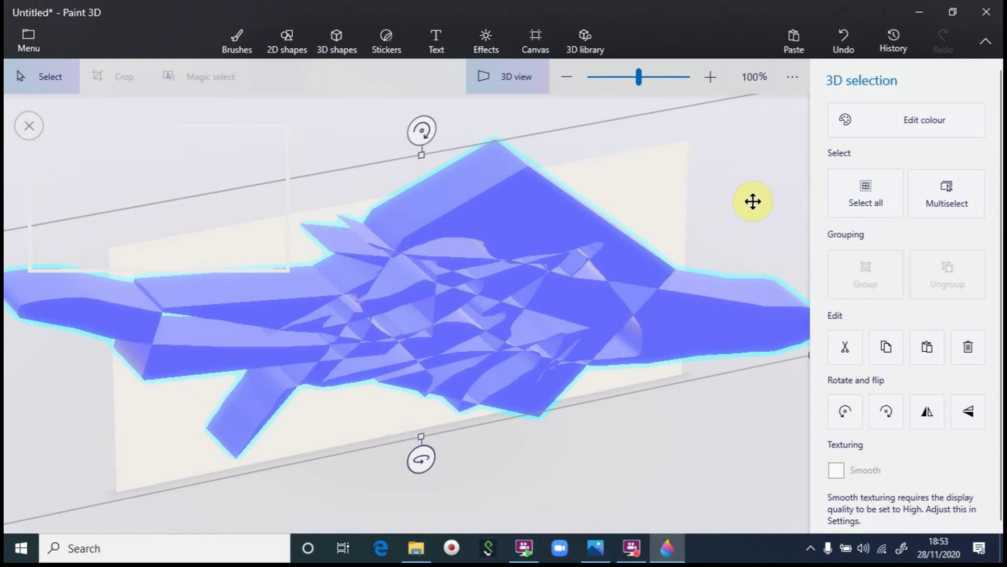
{"action": "left_click", "coordinate": [856, 26]}
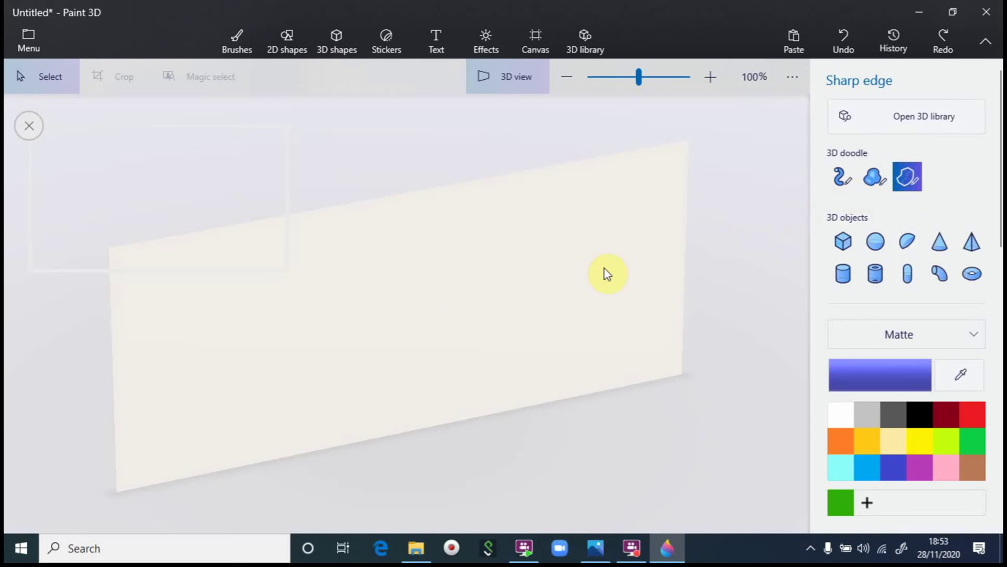
Draw a second Sharp edge doodle as a winding freehand outline across the canvas and close it into a 3D object
{"action": "left_click_drag", "start_coordinate": [164, 230], "coordinate": [376, 290]}
{"action": "left_click", "coordinate": [483, 285]}
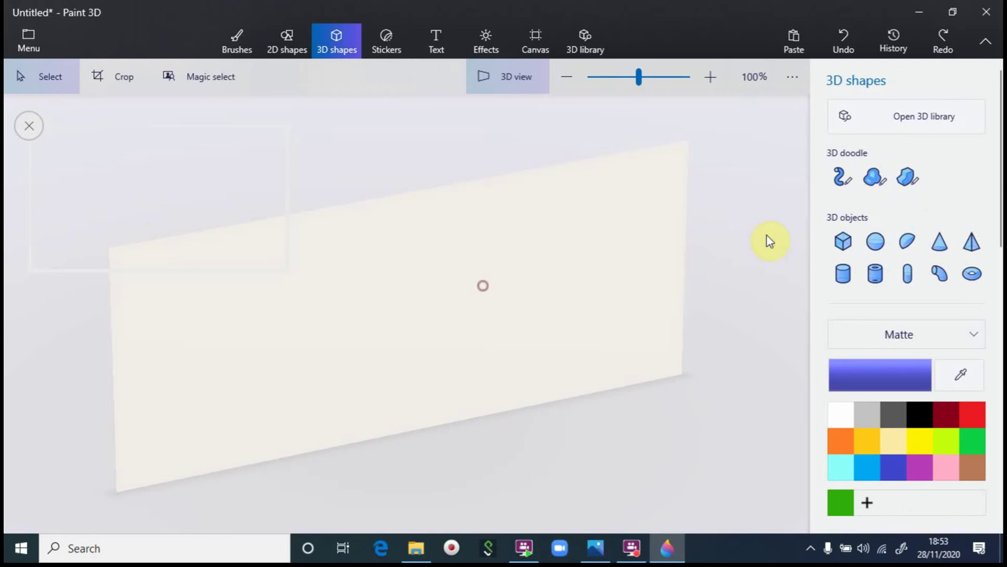
{"action": "left_click", "coordinate": [910, 175]}
{"action": "left_click", "coordinate": [525, 272]}
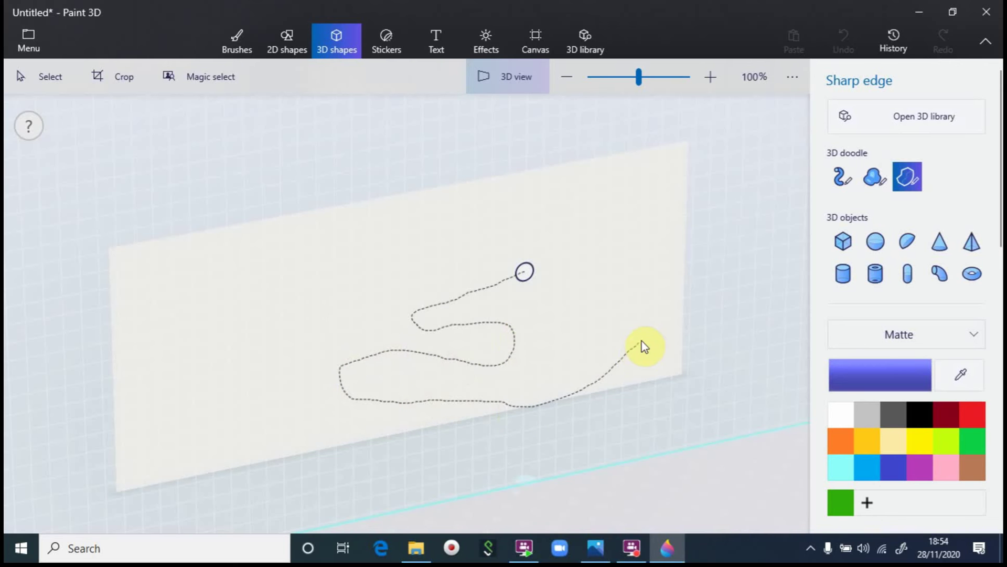
{"action": "mouse_move", "coordinate": [647, 254]}
{"action": "left_mouse_down"}
{"action": "mouse_move", "coordinate": [628, 209]}
{"action": "mouse_move", "coordinate": [576, 198]}
{"action": "left_mouse_up"}
{"action": "mouse_move", "coordinate": [452, 231]}
{"action": "left_mouse_down"}
{"action": "mouse_move", "coordinate": [379, 245]}
{"action": "mouse_move", "coordinate": [347, 285]}
{"action": "left_mouse_up"}
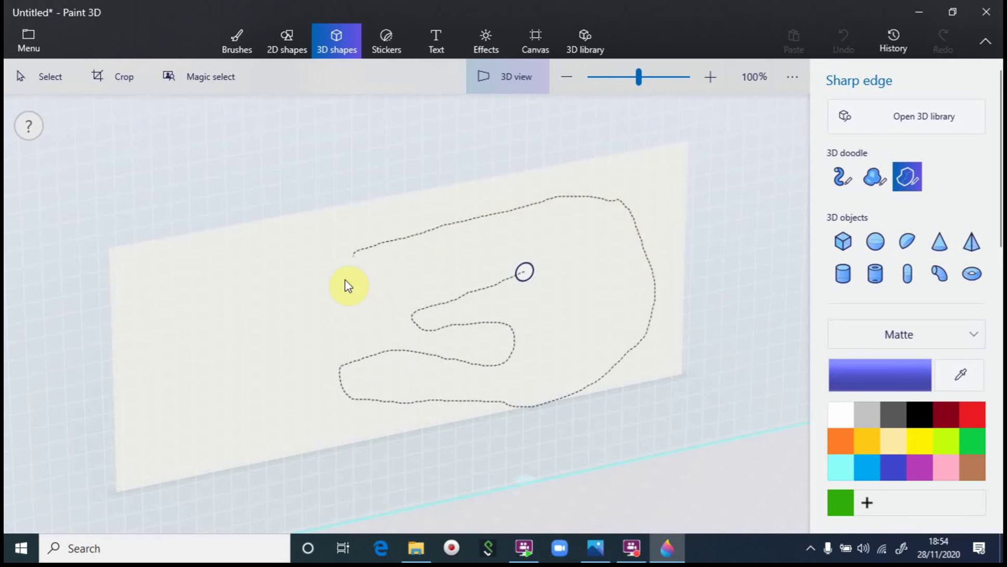
{"action": "left_click_drag", "start_coordinate": [346, 436], "coordinate": [286, 454]}
{"action": "left_click_drag", "start_coordinate": [246, 303], "coordinate": [294, 332]}
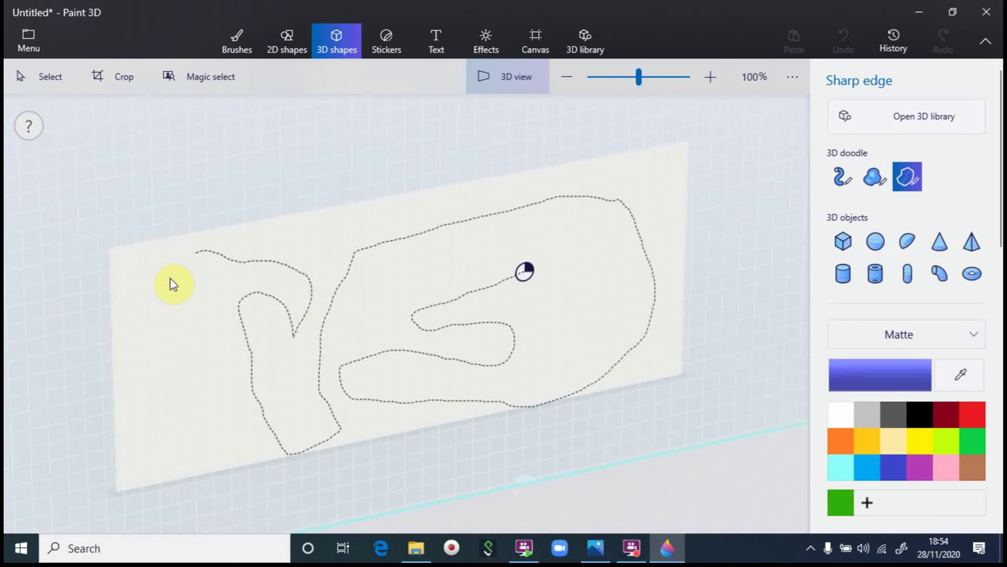
{"action": "mouse_move", "coordinate": [227, 348]}
{"action": "left_mouse_down"}
{"action": "mouse_move", "coordinate": [238, 387]}
{"action": "mouse_move", "coordinate": [182, 436]}
{"action": "mouse_move", "coordinate": [135, 316]}
{"action": "mouse_move", "coordinate": [154, 279]}
{"action": "mouse_move", "coordinate": [491, 241]}
{"action": "mouse_move", "coordinate": [267, 312]}
{"action": "mouse_move", "coordinate": [397, 316]}
{"action": "left_mouse_up"}
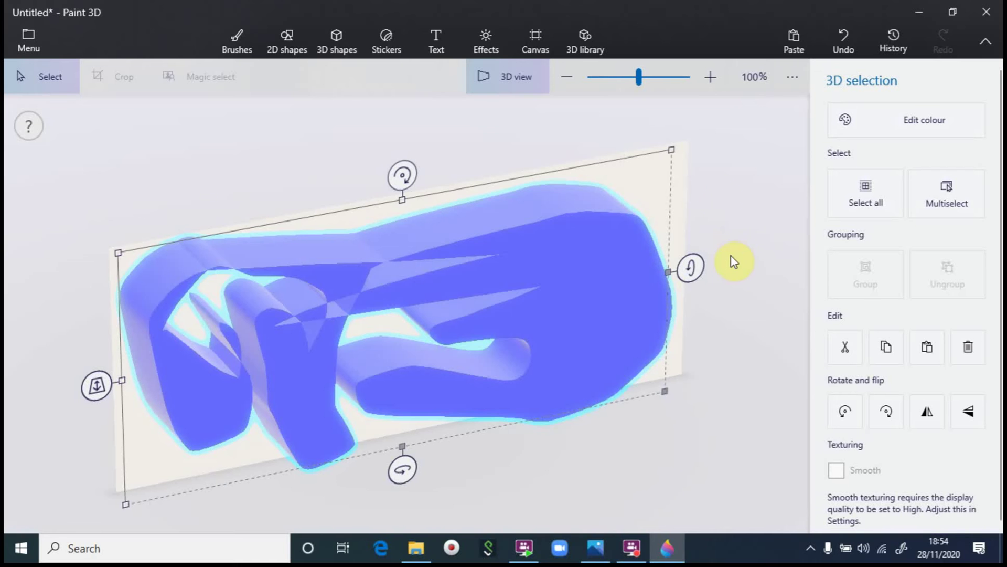
Try rotating the doodle object about its horizontal axis, and undo the object
{"action": "left_click_drag", "start_coordinate": [706, 278], "coordinate": [532, 516]}
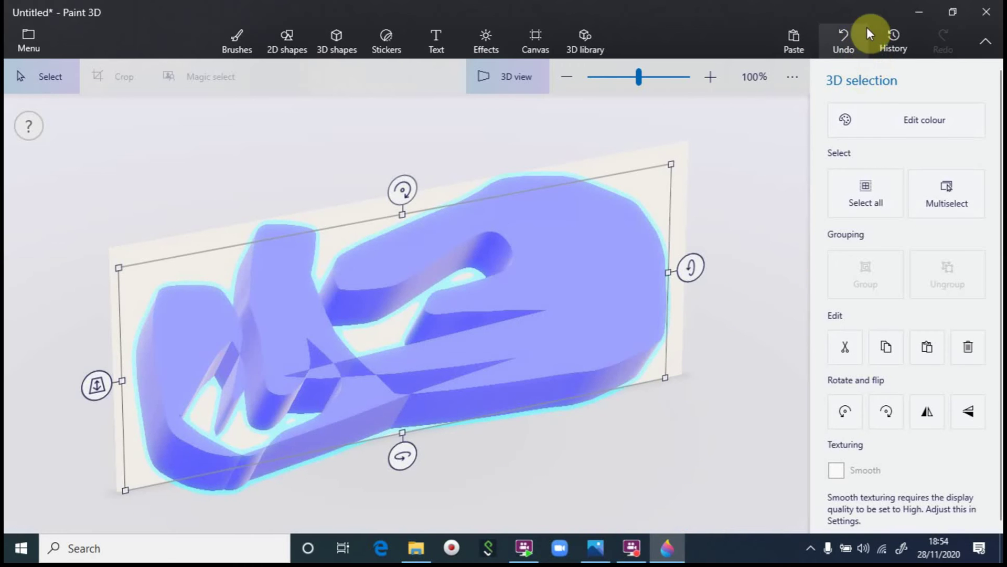
{"action": "left_click", "coordinate": [852, 50]}
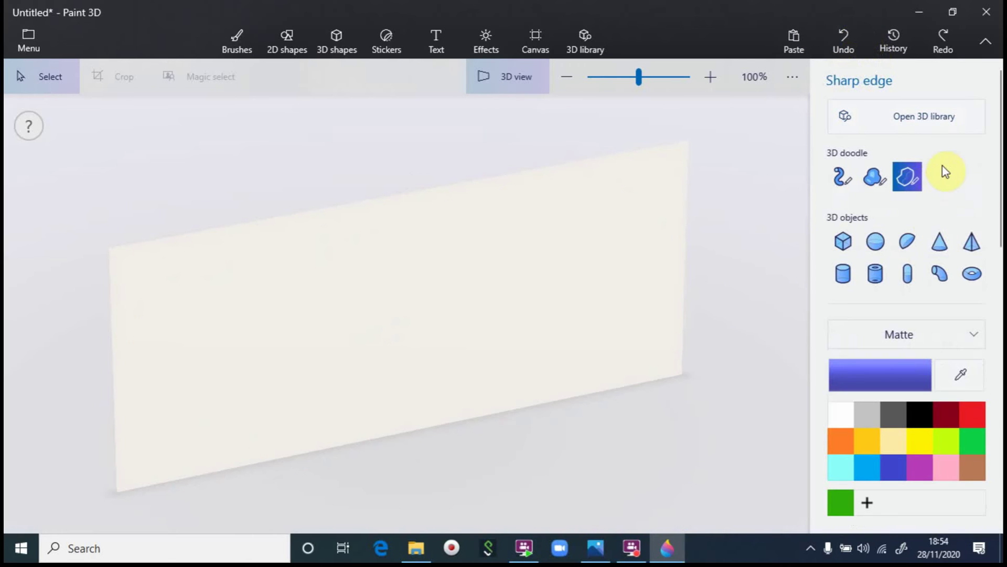
{"action": "left_click", "coordinate": [902, 174]}
{"action": "left_click_drag", "start_coordinate": [86, 210], "coordinate": [312, 313]}
{"action": "left_click", "coordinate": [248, 305]}
{"action": "left_click", "coordinate": [341, 295]}
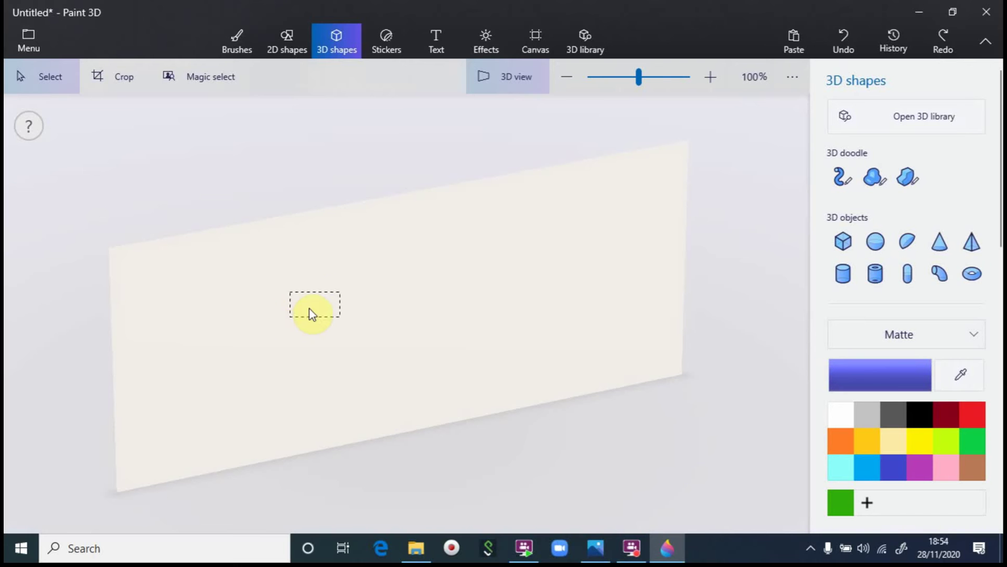
Start a Sharp edge doodle with handwritten letters across the canvas and extend its line to a corner near the canvas's upper edge
{"action": "left_click", "coordinate": [907, 184]}
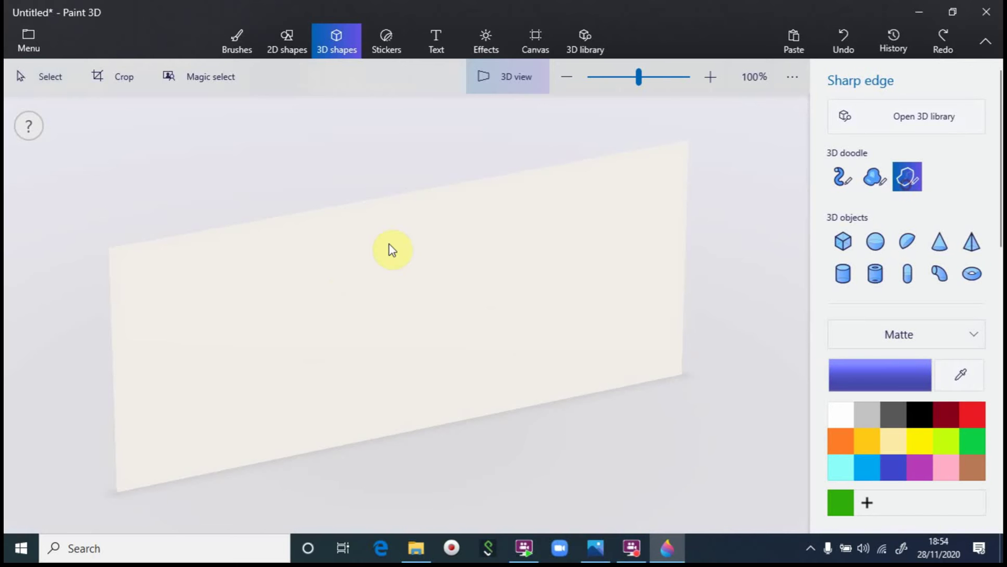
{"action": "mouse_move", "coordinate": [233, 357]}
{"action": "left_mouse_down"}
{"action": "mouse_move", "coordinate": [241, 333]}
{"action": "mouse_move", "coordinate": [250, 348]}
{"action": "mouse_move", "coordinate": [264, 348]}
{"action": "left_mouse_up"}
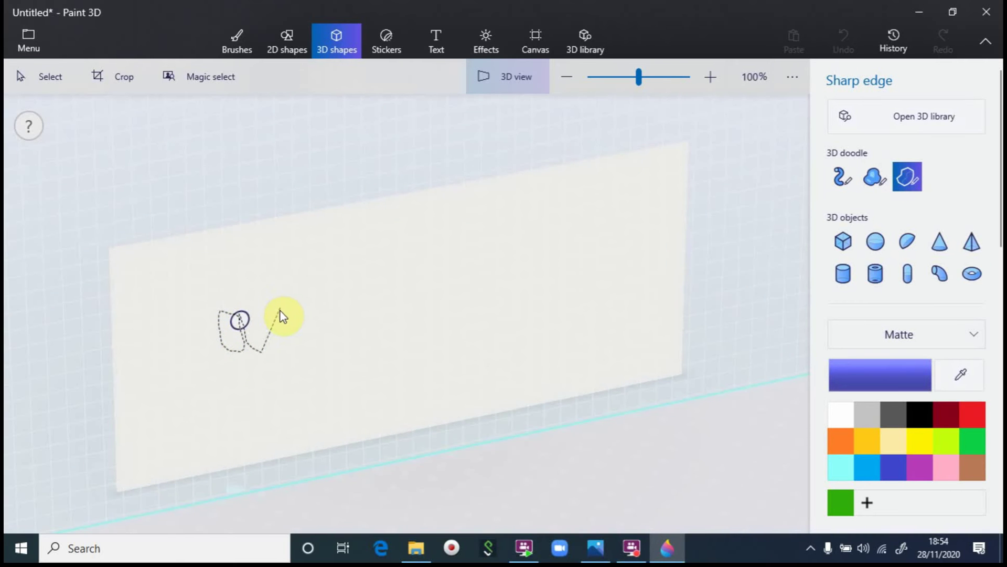
{"action": "left_click_drag", "start_coordinate": [300, 316], "coordinate": [292, 355]}
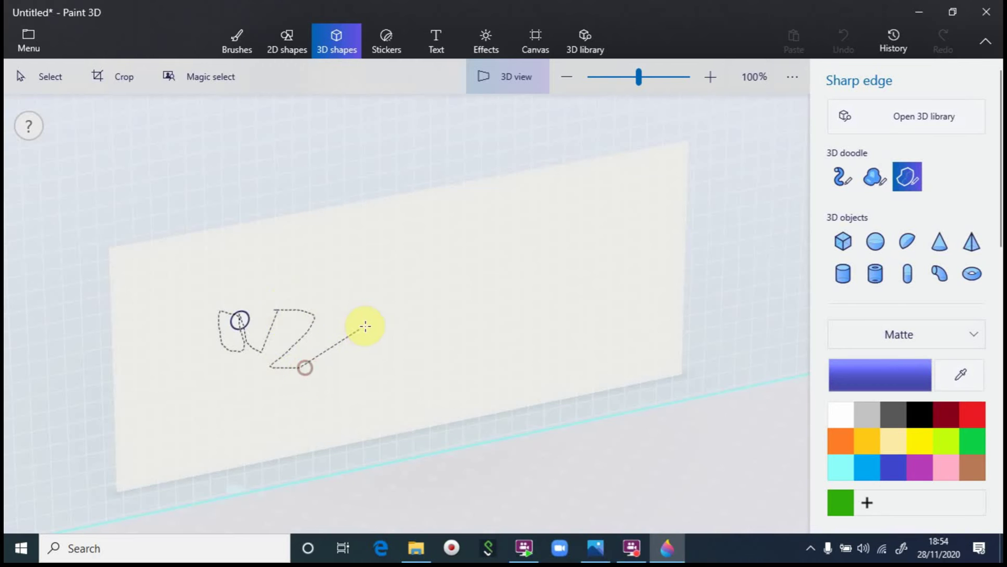
{"action": "mouse_move", "coordinate": [362, 332]}
{"action": "left_mouse_down"}
{"action": "mouse_move", "coordinate": [365, 370]}
{"action": "mouse_move", "coordinate": [372, 316]}
{"action": "mouse_move", "coordinate": [405, 380]}
{"action": "left_mouse_up"}
{"action": "left_click", "coordinate": [485, 194]}
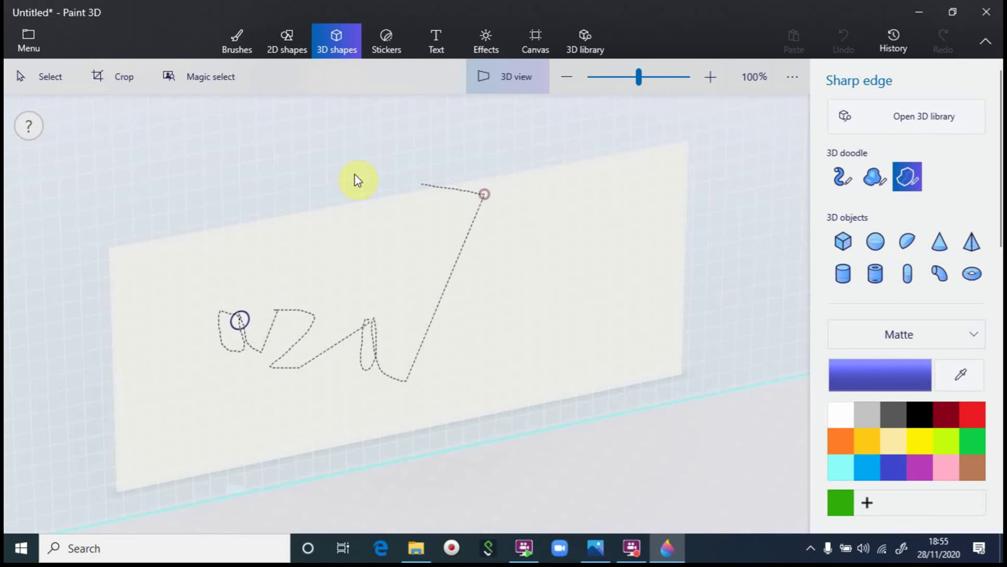
Close the doodle with overlapping freehand loops around the handwritten letters, and undo the resulting 3D object
{"action": "mouse_move", "coordinate": [357, 180]}
{"action": "left_mouse_down"}
{"action": "mouse_move", "coordinate": [289, 176]}
{"action": "mouse_move", "coordinate": [177, 245]}
{"action": "left_mouse_up"}
{"action": "mouse_move", "coordinate": [152, 344]}
{"action": "left_mouse_down"}
{"action": "mouse_move", "coordinate": [198, 385]}
{"action": "mouse_move", "coordinate": [402, 389]}
{"action": "left_mouse_up"}
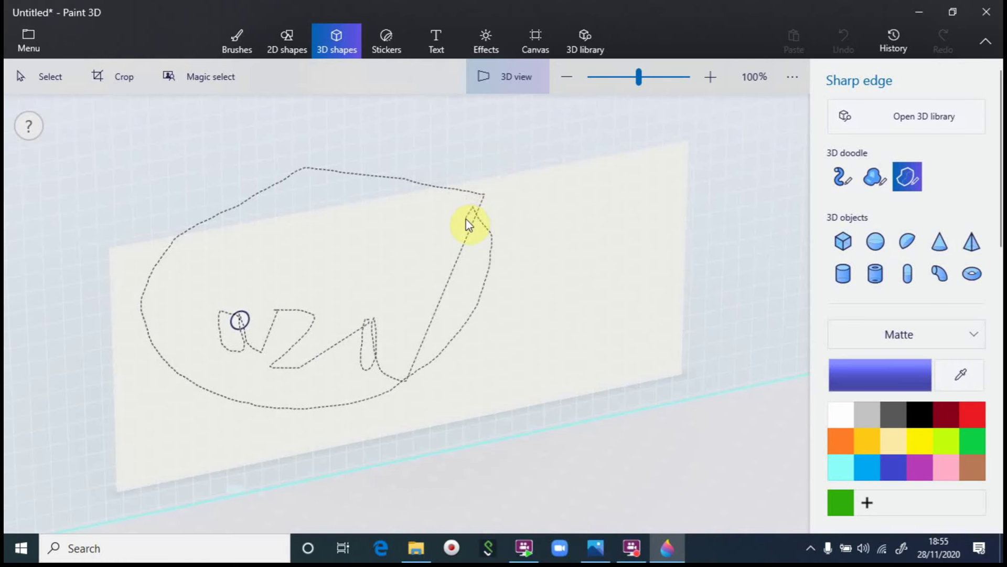
{"action": "mouse_move", "coordinate": [466, 218]}
{"action": "left_mouse_down"}
{"action": "mouse_move", "coordinate": [202, 372]}
{"action": "mouse_move", "coordinate": [303, 387]}
{"action": "mouse_move", "coordinate": [411, 375]}
{"action": "mouse_move", "coordinate": [459, 312]}
{"action": "mouse_move", "coordinate": [438, 262]}
{"action": "mouse_move", "coordinate": [419, 265]}
{"action": "mouse_move", "coordinate": [423, 251]}
{"action": "mouse_move", "coordinate": [356, 222]}
{"action": "mouse_move", "coordinate": [308, 214]}
{"action": "mouse_move", "coordinate": [235, 227]}
{"action": "mouse_move", "coordinate": [172, 281]}
{"action": "left_mouse_up"}
{"action": "mouse_move", "coordinate": [179, 360]}
{"action": "left_mouse_down"}
{"action": "mouse_move", "coordinate": [233, 373]}
{"action": "mouse_move", "coordinate": [427, 353]}
{"action": "left_mouse_up"}
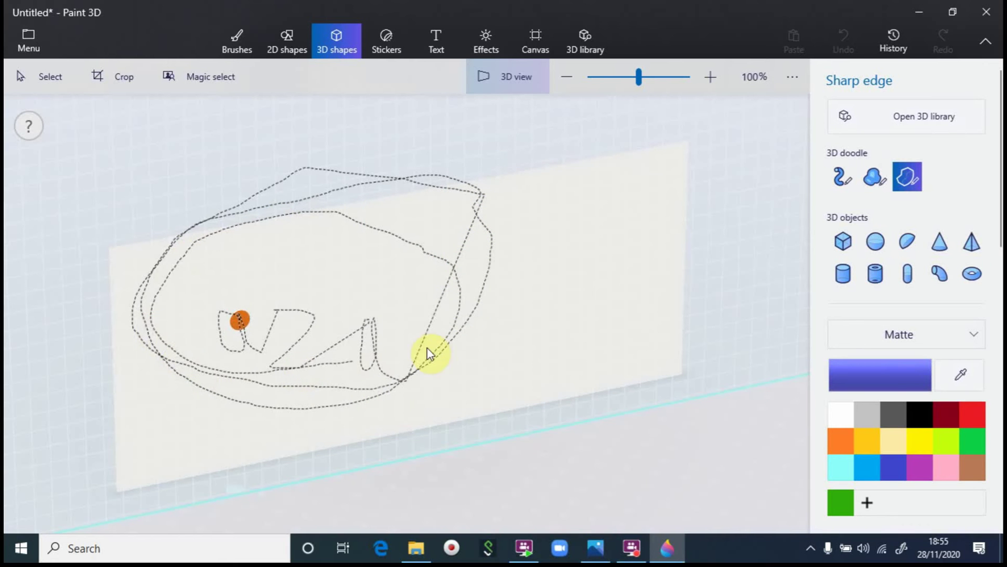
{"action": "left_click_drag", "start_coordinate": [425, 264], "coordinate": [284, 265]}
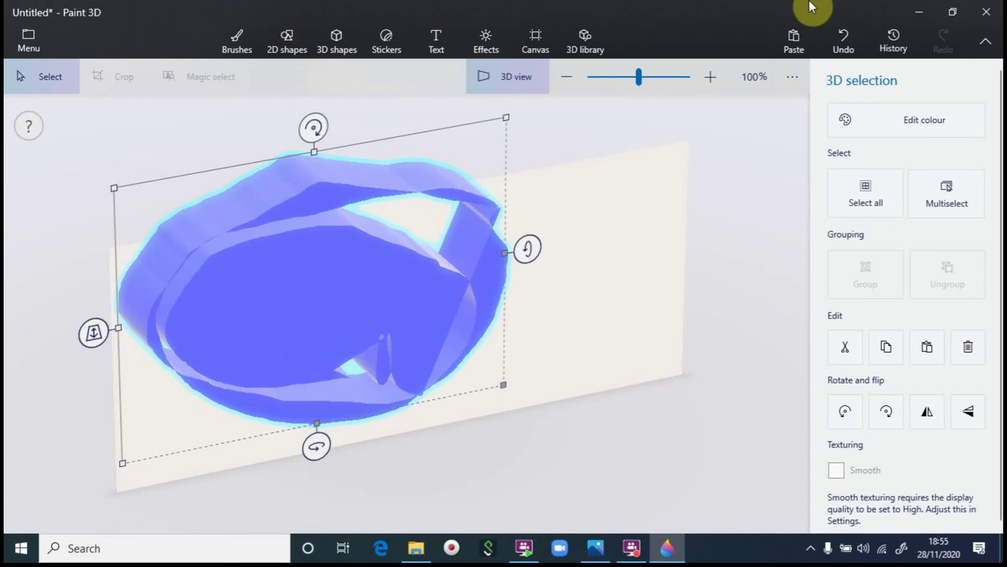
{"action": "left_click", "coordinate": [846, 34]}
Draw a Soft edge doodle as dense zigzag strokes across and beyond the canvas, closing it into a 3D object
{"action": "left_click", "coordinate": [875, 177]}
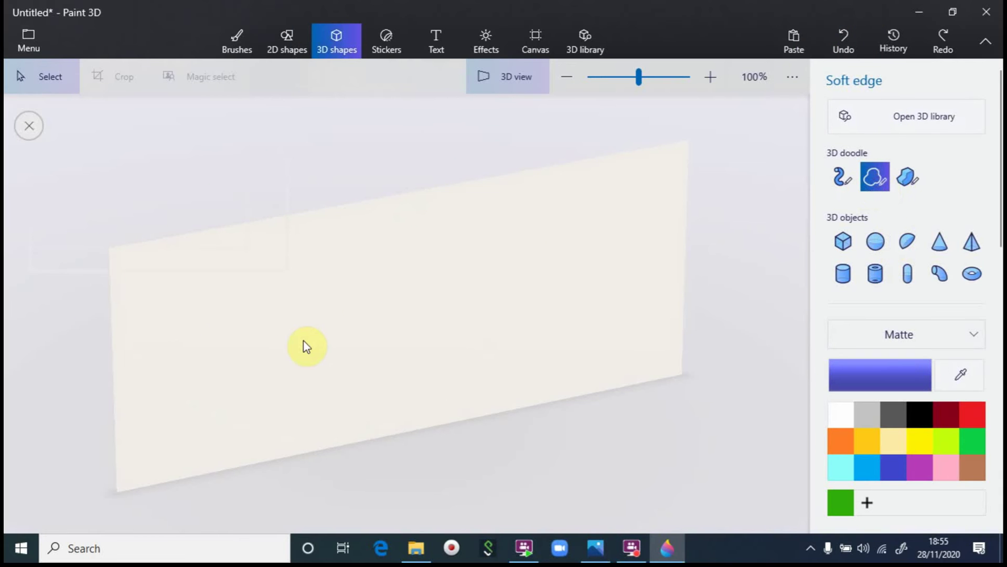
{"action": "left_click", "coordinate": [374, 299]}
{"action": "mouse_move", "coordinate": [440, 395]}
{"action": "left_mouse_down"}
{"action": "mouse_move", "coordinate": [464, 164]}
{"action": "mouse_move", "coordinate": [555, 465]}
{"action": "mouse_move", "coordinate": [607, 148]}
{"action": "mouse_move", "coordinate": [110, 481]}
{"action": "mouse_move", "coordinate": [175, 472]}
{"action": "mouse_move", "coordinate": [59, 425]}
{"action": "mouse_move", "coordinate": [14, 553]}
{"action": "left_mouse_up"}
{"action": "mouse_move", "coordinate": [51, 514]}
{"action": "left_mouse_down"}
{"action": "mouse_move", "coordinate": [939, 85]}
{"action": "mouse_move", "coordinate": [399, 315]}
{"action": "mouse_move", "coordinate": [11, 377]}
{"action": "mouse_move", "coordinate": [6, 412]}
{"action": "mouse_move", "coordinate": [808, 137]}
{"action": "mouse_move", "coordinate": [992, 333]}
{"action": "mouse_move", "coordinate": [997, 10]}
{"action": "mouse_move", "coordinate": [649, 235]}
{"action": "mouse_move", "coordinate": [761, 147]}
{"action": "left_mouse_up"}
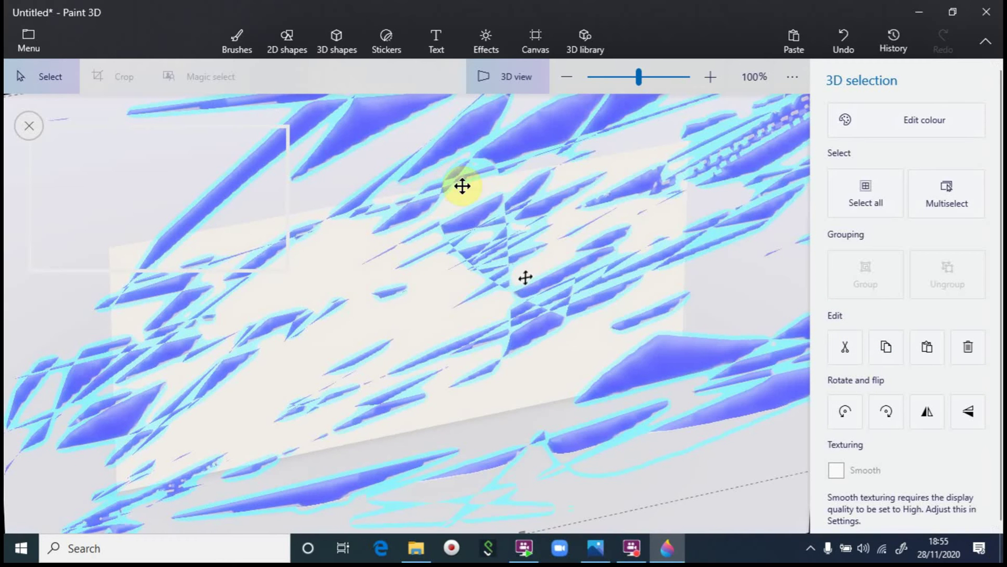
Move the zigzag Soft edge object around over the canvas and deselect it
{"action": "mouse_move", "coordinate": [716, 162]}
{"action": "left_mouse_down"}
{"action": "mouse_move", "coordinate": [627, 218]}
{"action": "mouse_move", "coordinate": [521, 214]}
{"action": "mouse_move", "coordinate": [309, 344]}
{"action": "left_mouse_up"}
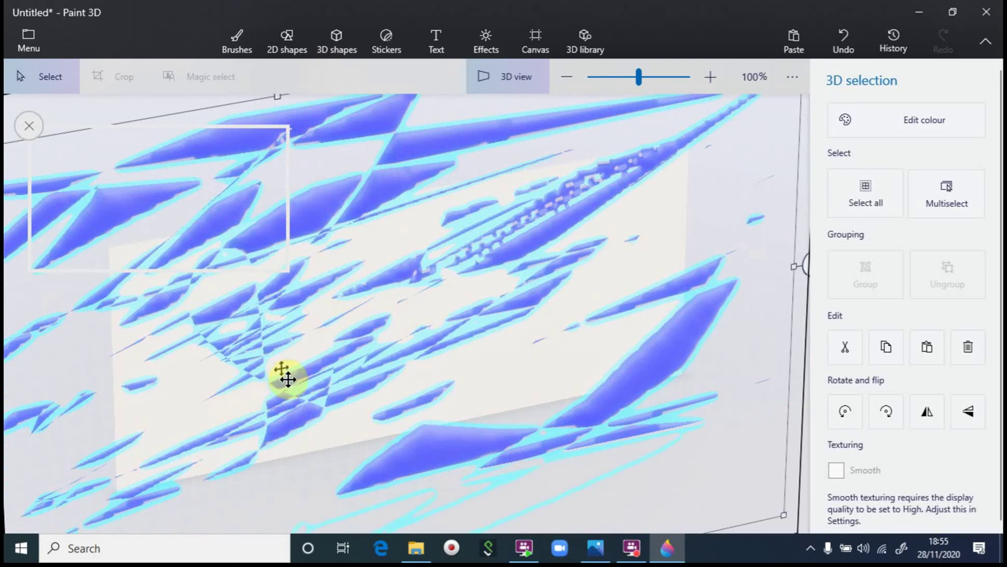
{"action": "mouse_move", "coordinate": [285, 375]}
{"action": "left_mouse_down"}
{"action": "mouse_move", "coordinate": [304, 407]}
{"action": "mouse_move", "coordinate": [411, 371]}
{"action": "left_mouse_up"}
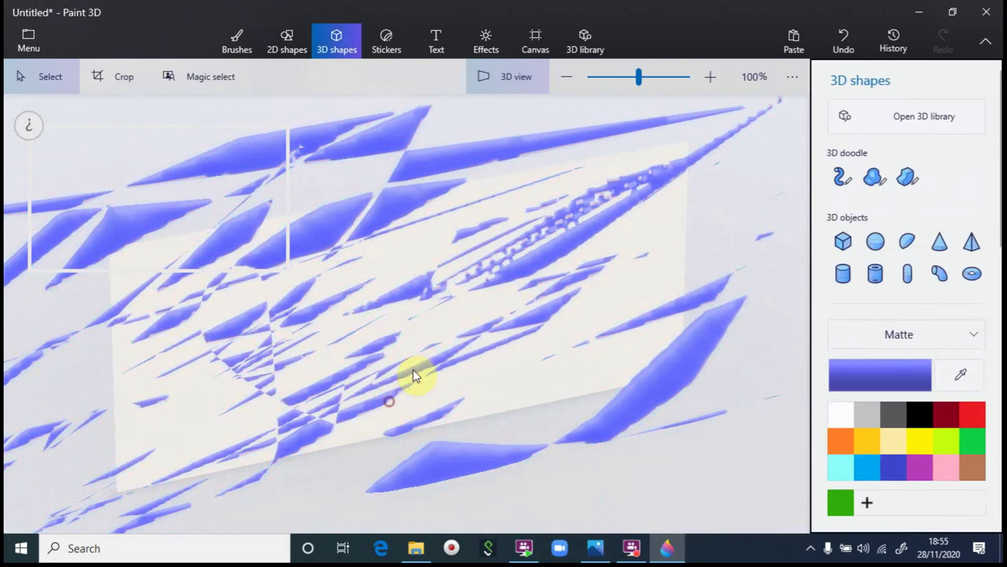
{"action": "left_click", "coordinate": [423, 360]}
{"action": "mouse_move", "coordinate": [346, 387]}
{"action": "left_mouse_down"}
{"action": "mouse_move", "coordinate": [455, 359]}
{"action": "mouse_move", "coordinate": [407, 418]}
{"action": "mouse_move", "coordinate": [254, 416]}
{"action": "mouse_move", "coordinate": [142, 395]}
{"action": "mouse_move", "coordinate": [313, 304]}
{"action": "mouse_move", "coordinate": [405, 184]}
{"action": "mouse_move", "coordinate": [596, 148]}
{"action": "mouse_move", "coordinate": [771, 265]}
{"action": "mouse_move", "coordinate": [719, 303]}
{"action": "mouse_move", "coordinate": [490, 333]}
{"action": "mouse_move", "coordinate": [477, 378]}
{"action": "mouse_move", "coordinate": [508, 407]}
{"action": "mouse_move", "coordinate": [512, 234]}
{"action": "left_mouse_up"}
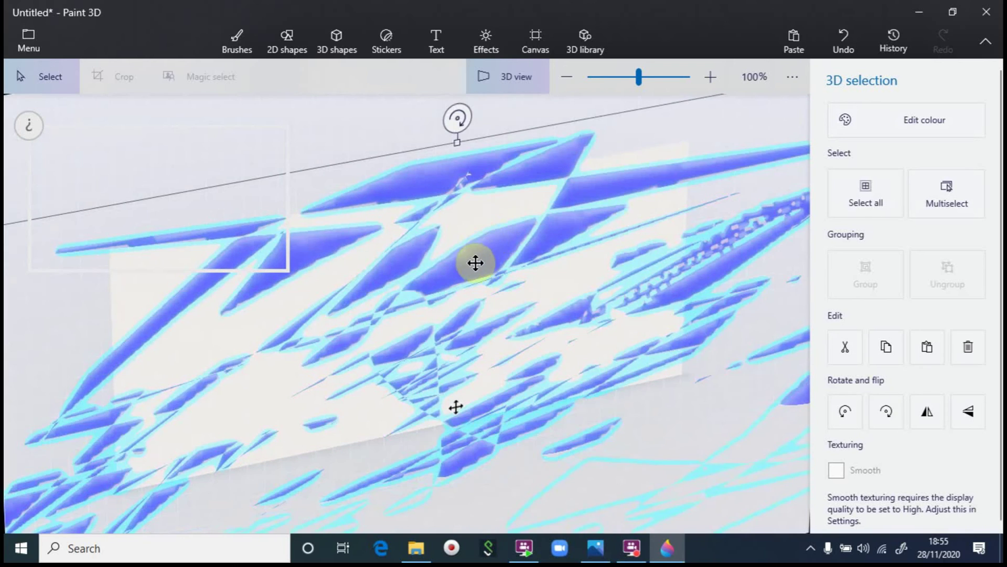
{"action": "left_click", "coordinate": [555, 234]}
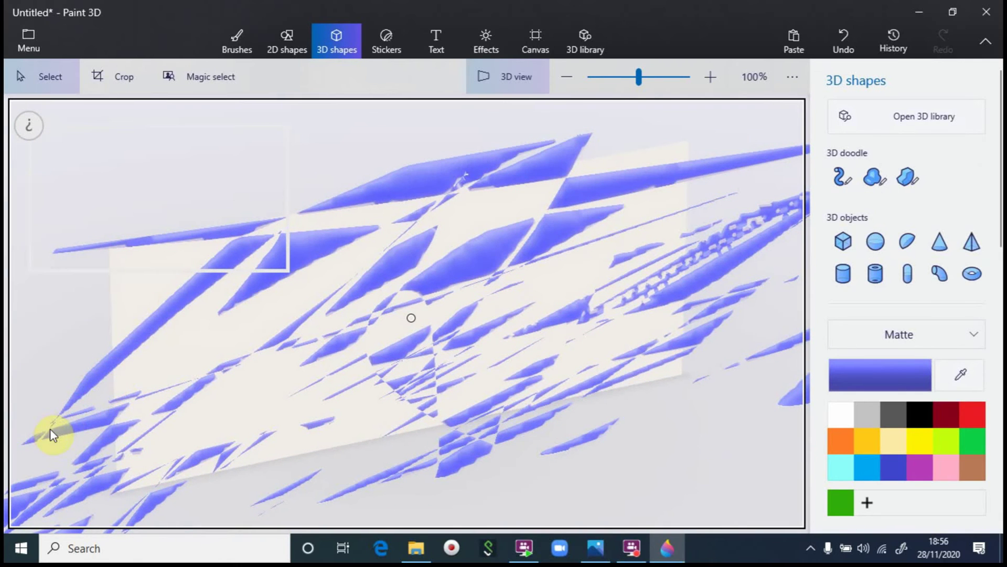
Try area selections across the scattered doodle pieces and shift the object slightly
{"action": "mouse_move", "coordinate": [56, 427]}
{"action": "left_mouse_down"}
{"action": "mouse_move", "coordinate": [58, 435]}
{"action": "mouse_move", "coordinate": [412, 349]}
{"action": "mouse_move", "coordinate": [690, 225]}
{"action": "mouse_move", "coordinate": [798, 130]}
{"action": "mouse_move", "coordinate": [761, 159]}
{"action": "left_mouse_up"}
{"action": "left_click_drag", "start_coordinate": [704, 145], "coordinate": [125, 557]}
{"action": "left_click_drag", "start_coordinate": [426, 360], "coordinate": [430, 329]}
{"action": "left_click", "coordinate": [414, 319]}
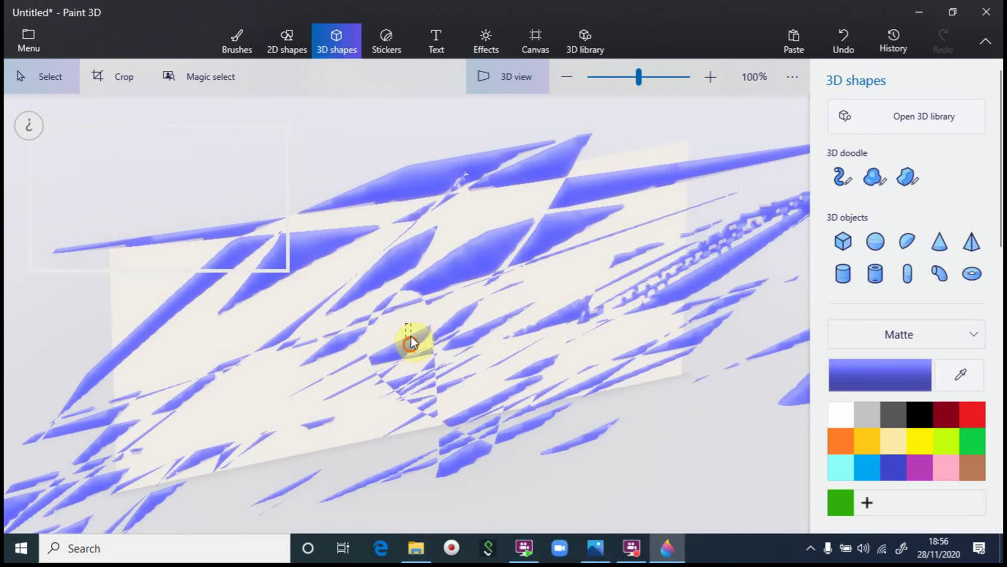
{"action": "left_click_drag", "start_coordinate": [410, 341], "coordinate": [438, 322]}
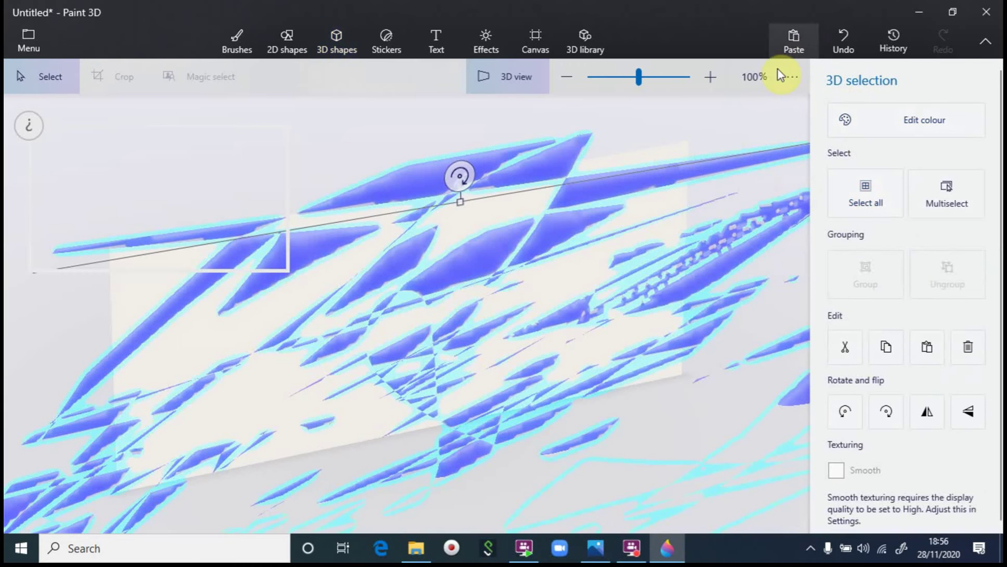
Undo all moves of the Soft edge object and the doodle itself until the canvas is empty
{"action": "left_click", "coordinate": [839, 37]}
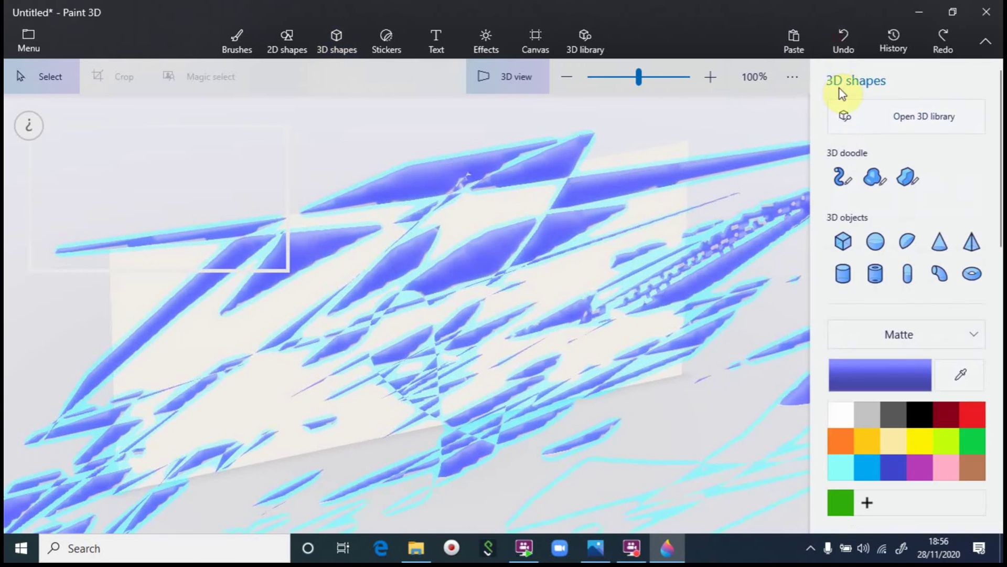
{"action": "left_click", "coordinate": [838, 172]}
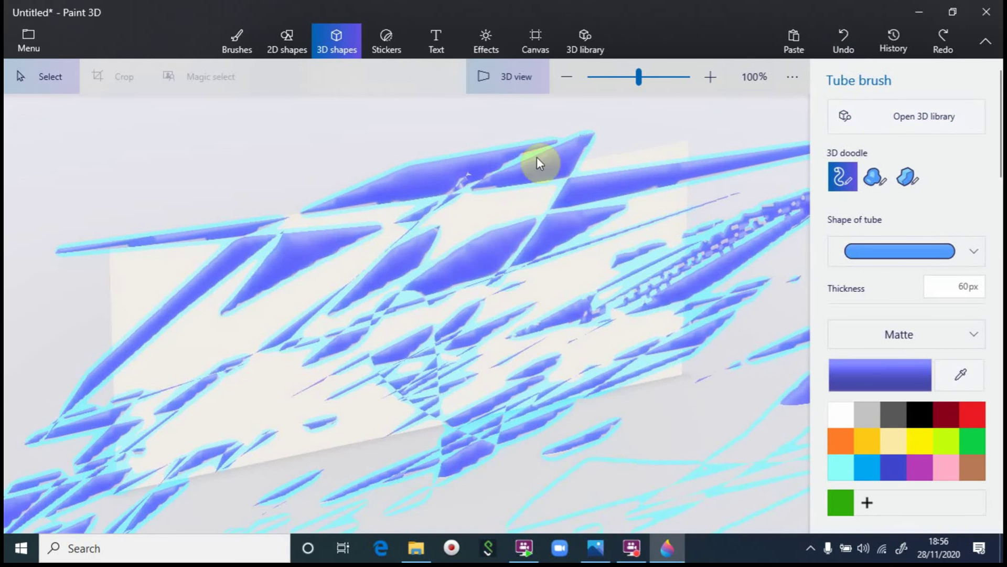
{"action": "left_click", "coordinate": [856, 38]}
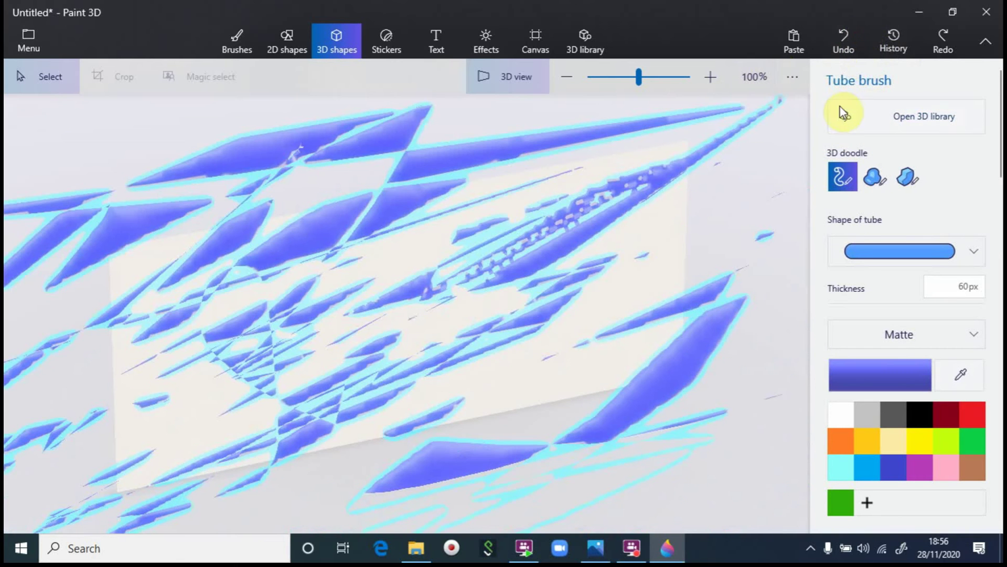
{"action": "left_click", "coordinate": [843, 38]}
{"action": "left_click", "coordinate": [847, 38]}
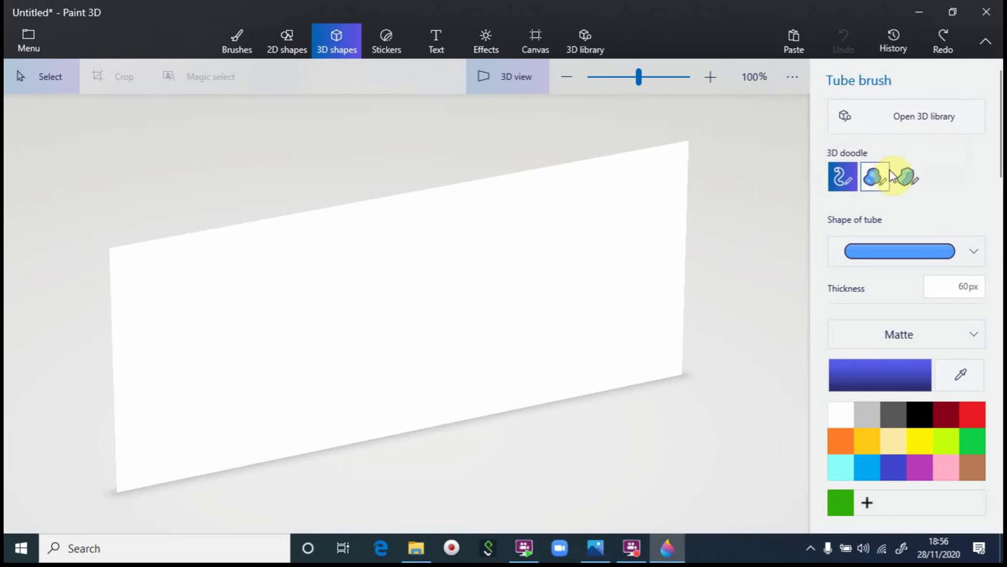
Write a line of connected handwritten letters across the canvas as a Sharp edge doodle, running past its far edge
{"action": "left_click", "coordinate": [908, 176]}
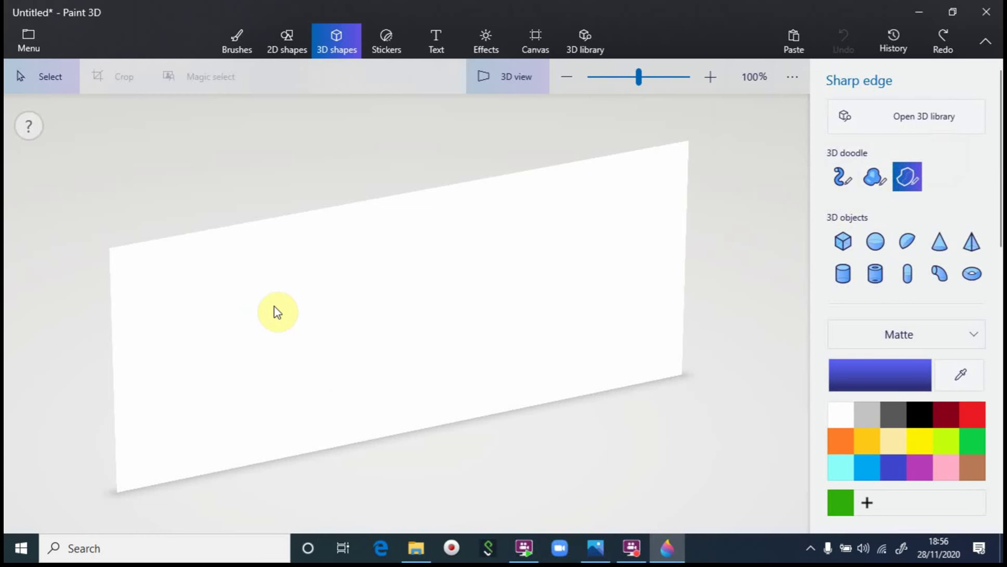
{"action": "left_click", "coordinate": [288, 304]}
{"action": "mouse_move", "coordinate": [288, 349]}
{"action": "left_mouse_down"}
{"action": "mouse_move", "coordinate": [297, 329]}
{"action": "mouse_move", "coordinate": [293, 310]}
{"action": "mouse_move", "coordinate": [308, 327]}
{"action": "mouse_move", "coordinate": [323, 297]}
{"action": "mouse_move", "coordinate": [313, 299]}
{"action": "mouse_move", "coordinate": [342, 301]}
{"action": "mouse_move", "coordinate": [341, 339]}
{"action": "mouse_move", "coordinate": [347, 299]}
{"action": "mouse_move", "coordinate": [368, 324]}
{"action": "mouse_move", "coordinate": [385, 309]}
{"action": "mouse_move", "coordinate": [373, 293]}
{"action": "mouse_move", "coordinate": [395, 282]}
{"action": "mouse_move", "coordinate": [406, 281]}
{"action": "mouse_move", "coordinate": [389, 324]}
{"action": "mouse_move", "coordinate": [424, 321]}
{"action": "mouse_move", "coordinate": [420, 311]}
{"action": "mouse_move", "coordinate": [487, 270]}
{"action": "mouse_move", "coordinate": [470, 263]}
{"action": "mouse_move", "coordinate": [484, 320]}
{"action": "mouse_move", "coordinate": [460, 301]}
{"action": "mouse_move", "coordinate": [510, 266]}
{"action": "mouse_move", "coordinate": [513, 302]}
{"action": "mouse_move", "coordinate": [520, 273]}
{"action": "mouse_move", "coordinate": [546, 299]}
{"action": "mouse_move", "coordinate": [565, 273]}
{"action": "mouse_move", "coordinate": [547, 255]}
{"action": "mouse_move", "coordinate": [564, 292]}
{"action": "mouse_move", "coordinate": [573, 254]}
{"action": "left_mouse_up"}
{"action": "left_click", "coordinate": [488, 266]}
{"action": "left_click", "coordinate": [597, 236]}
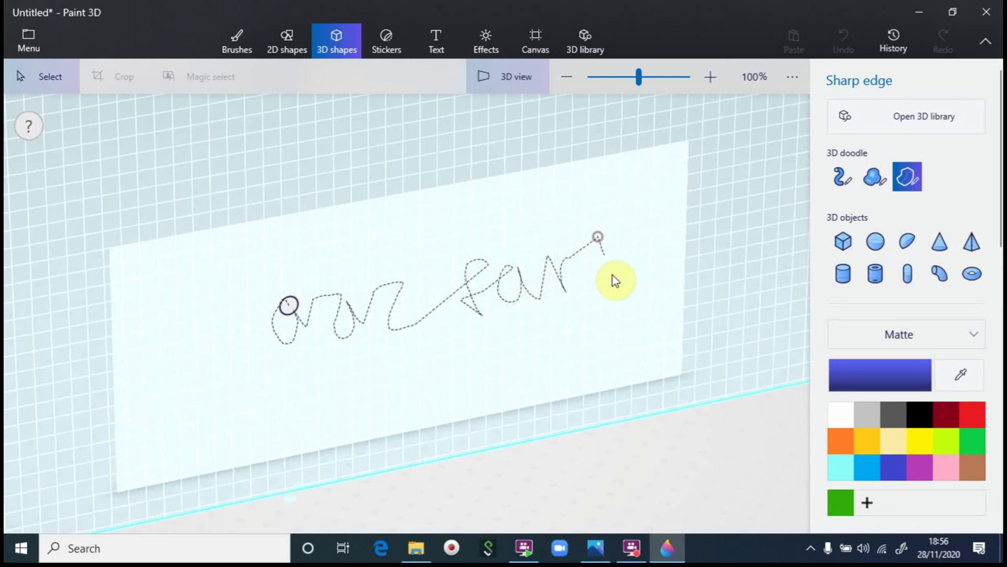
{"action": "mouse_move", "coordinate": [617, 289]}
{"action": "left_mouse_down"}
{"action": "mouse_move", "coordinate": [600, 263]}
{"action": "mouse_move", "coordinate": [607, 252]}
{"action": "mouse_move", "coordinate": [634, 277]}
{"action": "mouse_move", "coordinate": [656, 282]}
{"action": "mouse_move", "coordinate": [668, 213]}
{"action": "mouse_move", "coordinate": [682, 286]}
{"action": "mouse_move", "coordinate": [715, 300]}
{"action": "left_mouse_up"}
{"action": "left_click", "coordinate": [637, 221]}
{"action": "left_click", "coordinate": [697, 281]}
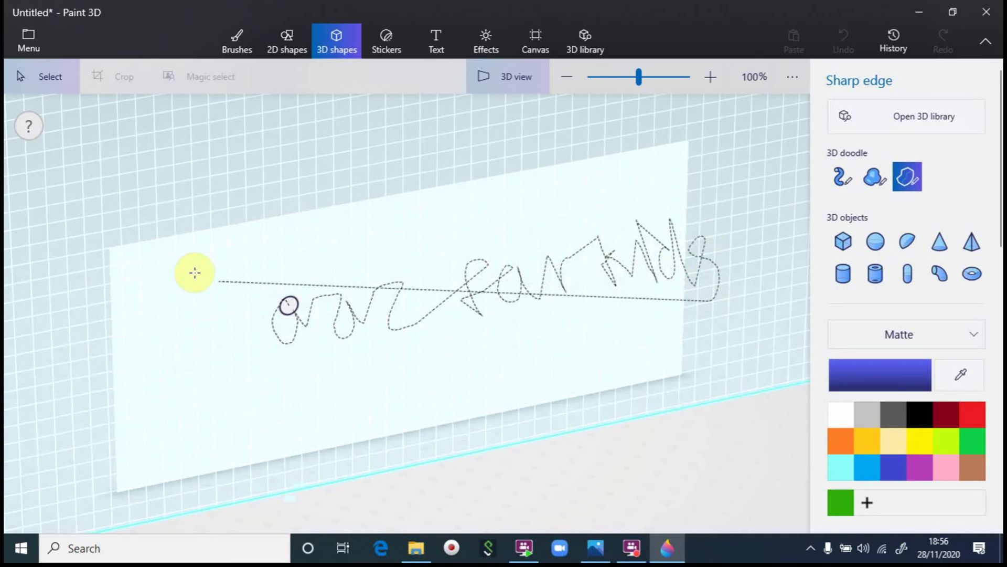
Run the doodle line back beneath the letters and loop it around the whole word to form a 3D object
{"action": "left_click", "coordinate": [163, 390]}
{"action": "mouse_move", "coordinate": [161, 390]}
{"action": "left_mouse_down"}
{"action": "mouse_move", "coordinate": [159, 348]}
{"action": "mouse_move", "coordinate": [205, 265]}
{"action": "mouse_move", "coordinate": [232, 246]}
{"action": "mouse_move", "coordinate": [286, 225]}
{"action": "mouse_move", "coordinate": [477, 200]}
{"action": "left_mouse_up"}
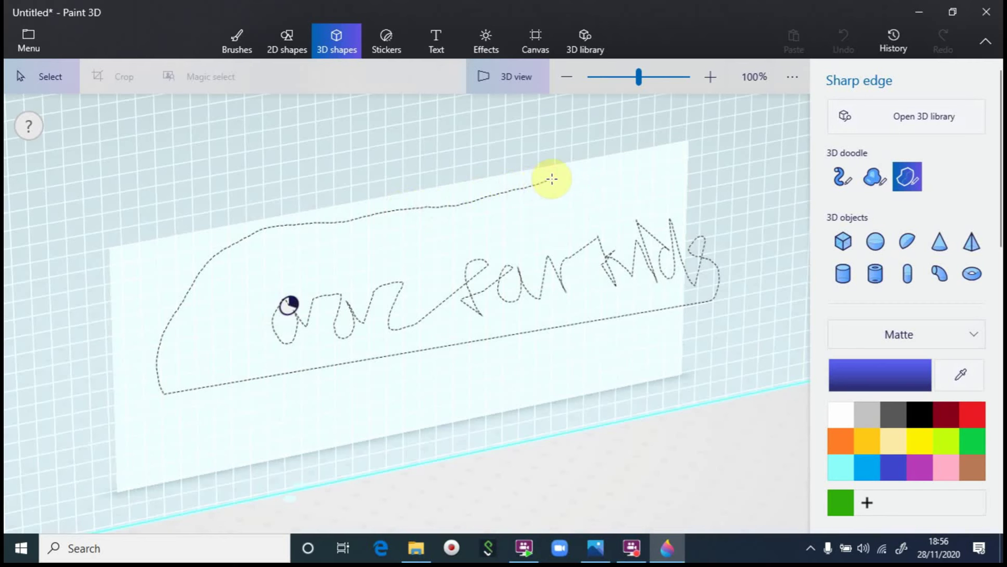
{"action": "left_click_drag", "start_coordinate": [600, 168], "coordinate": [665, 158]}
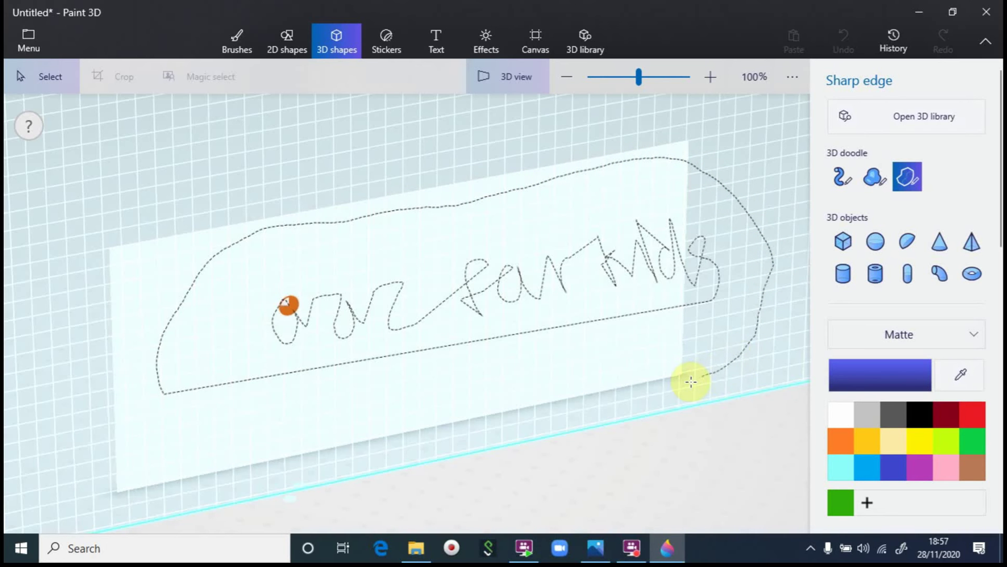
{"action": "left_click_drag", "start_coordinate": [605, 400], "coordinate": [488, 412]}
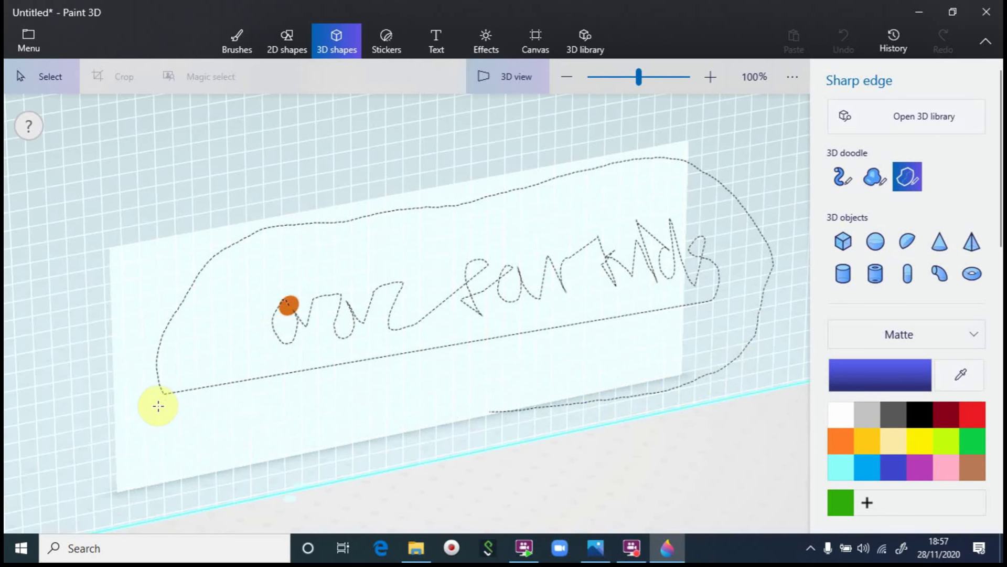
{"action": "left_click", "coordinate": [152, 369]}
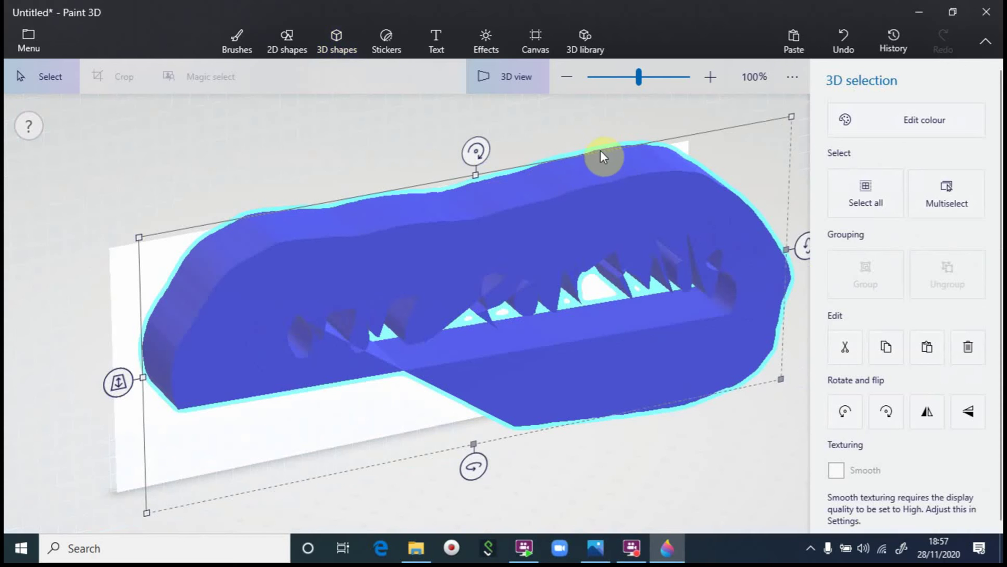
Try moving the handwritten doodle object, and undo both the move and the doodle
{"action": "left_click_drag", "start_coordinate": [315, 336], "coordinate": [407, 334]}
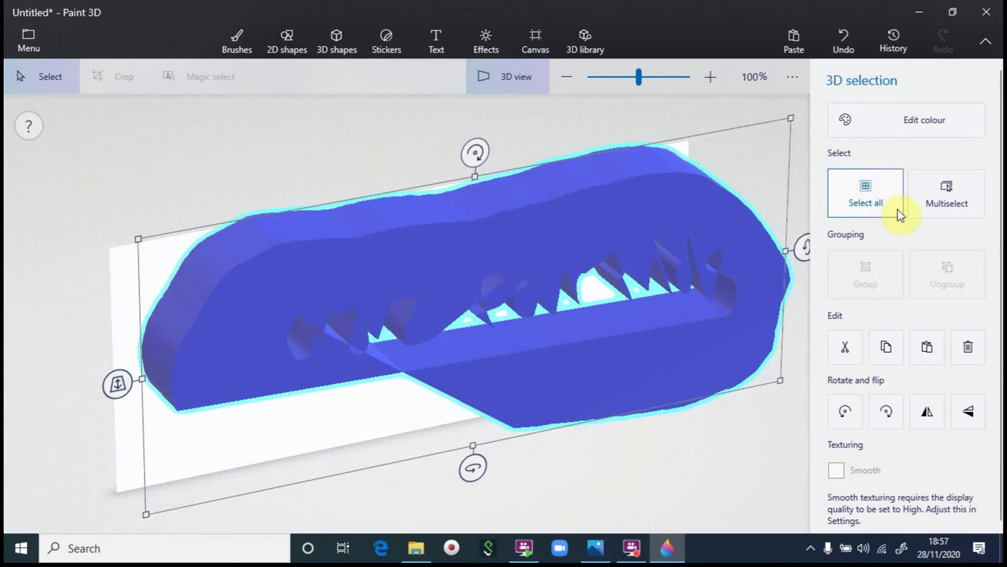
{"action": "left_click", "coordinate": [861, 50]}
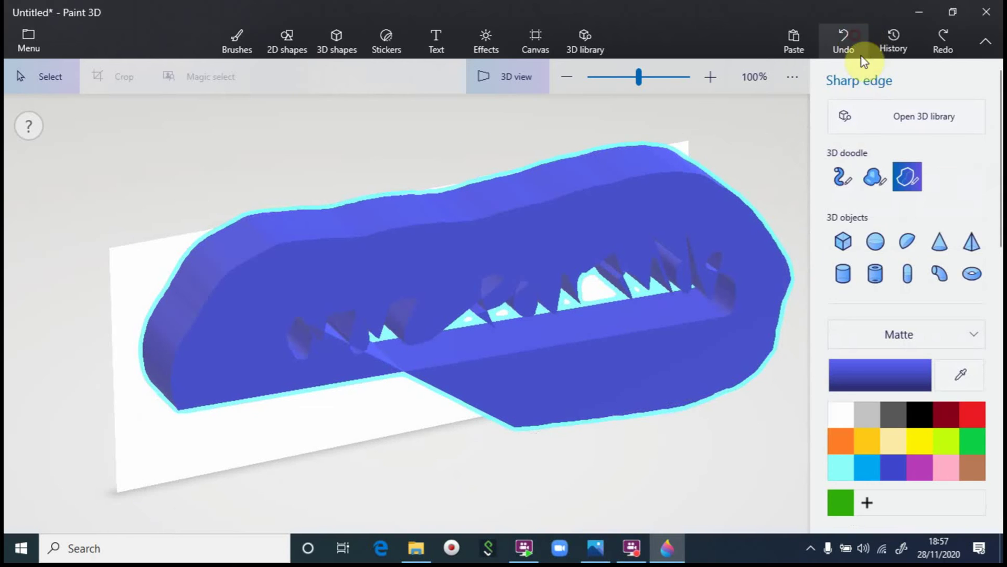
{"action": "left_click", "coordinate": [831, 177]}
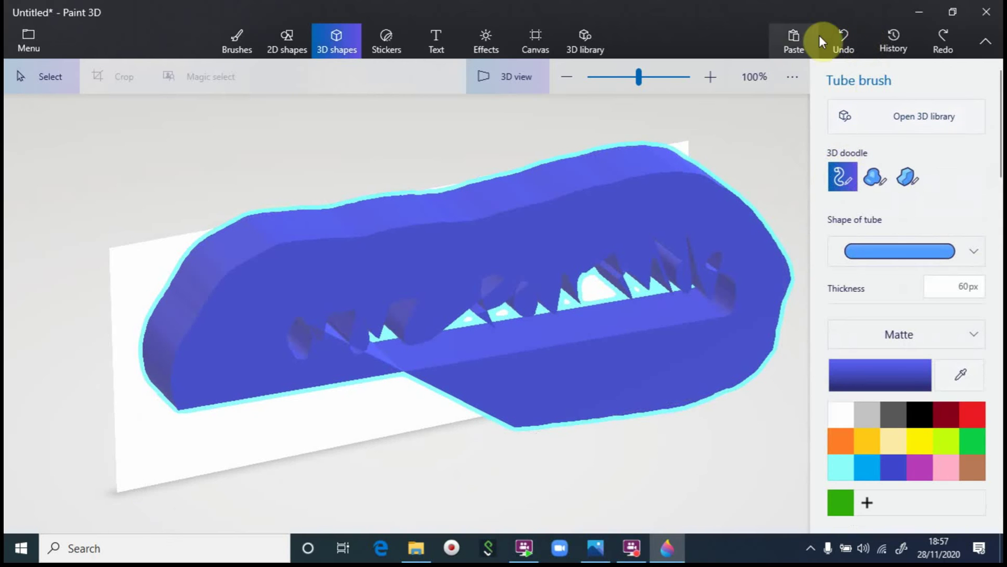
{"action": "left_click", "coordinate": [842, 35]}
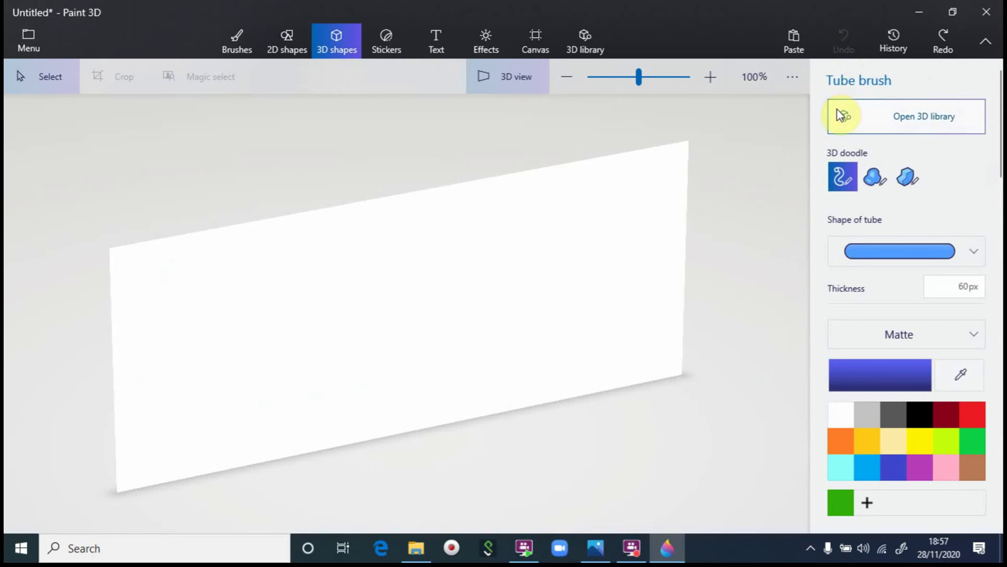
Draw two winding letter-like Tube brush doodles side by side with 60 px thickness, and undo both
{"action": "left_click", "coordinate": [874, 178]}
{"action": "left_click", "coordinate": [841, 171]}
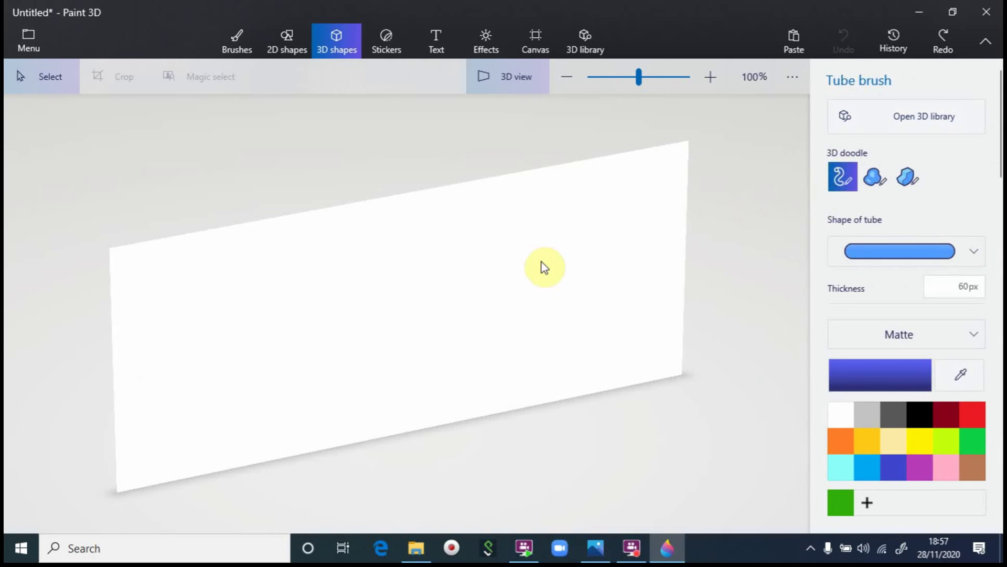
{"action": "mouse_move", "coordinate": [262, 309]}
{"action": "left_mouse_down"}
{"action": "mouse_move", "coordinate": [241, 300]}
{"action": "mouse_move", "coordinate": [233, 309]}
{"action": "mouse_move", "coordinate": [226, 338]}
{"action": "mouse_move", "coordinate": [235, 356]}
{"action": "mouse_move", "coordinate": [260, 359]}
{"action": "mouse_move", "coordinate": [251, 312]}
{"action": "mouse_move", "coordinate": [268, 362]}
{"action": "mouse_move", "coordinate": [302, 371]}
{"action": "left_mouse_up"}
{"action": "left_click_drag", "start_coordinate": [344, 283], "coordinate": [383, 283]}
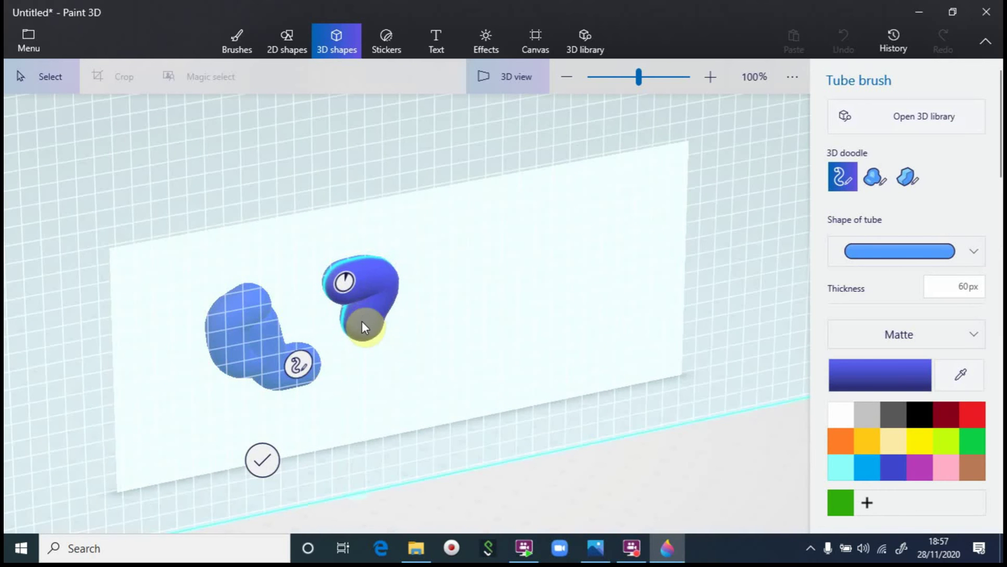
{"action": "mouse_move", "coordinate": [363, 326]}
{"action": "left_mouse_down"}
{"action": "mouse_move", "coordinate": [365, 351]}
{"action": "mouse_move", "coordinate": [399, 364]}
{"action": "left_mouse_up"}
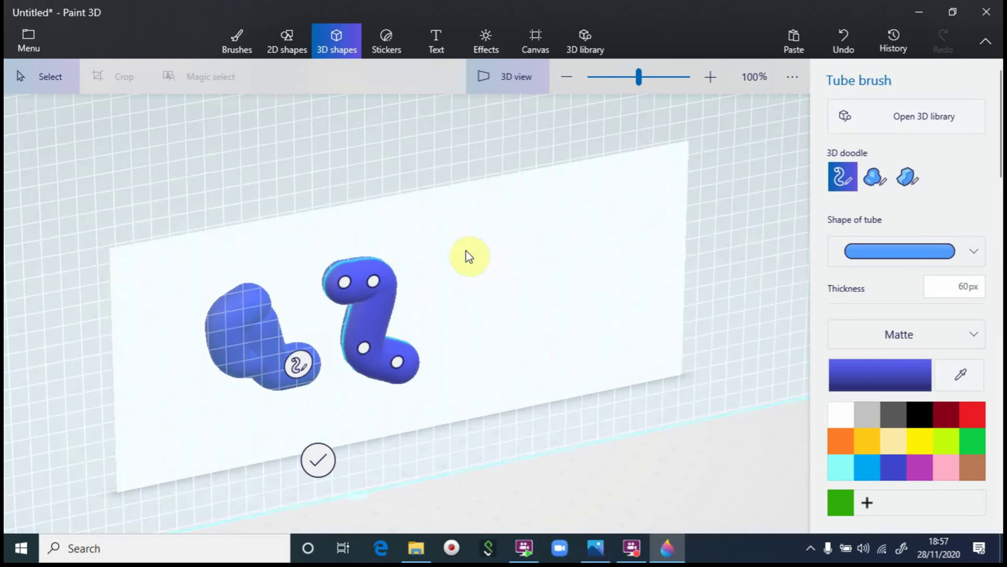
{"action": "left_click", "coordinate": [855, 39]}
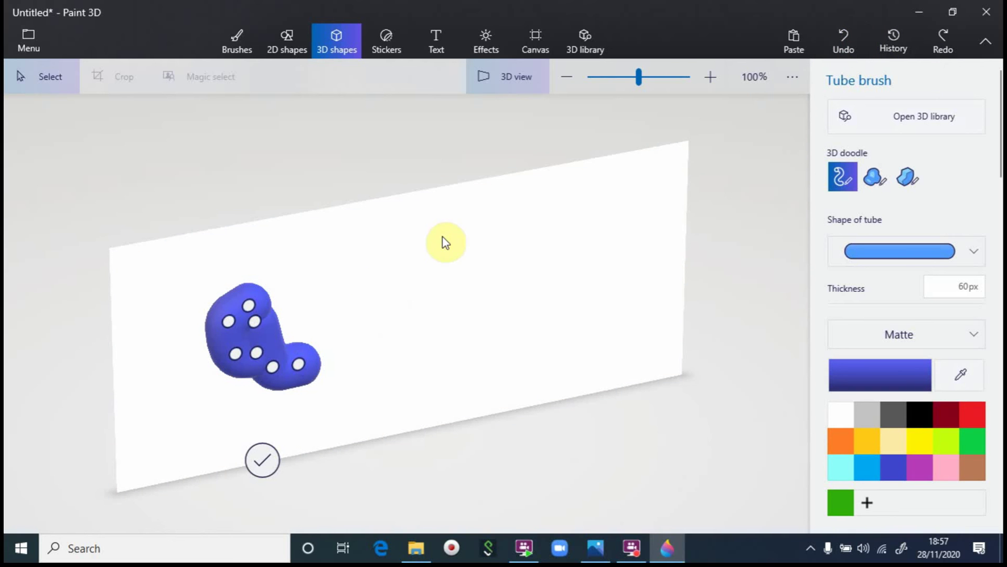
{"action": "left_click", "coordinate": [844, 41]}
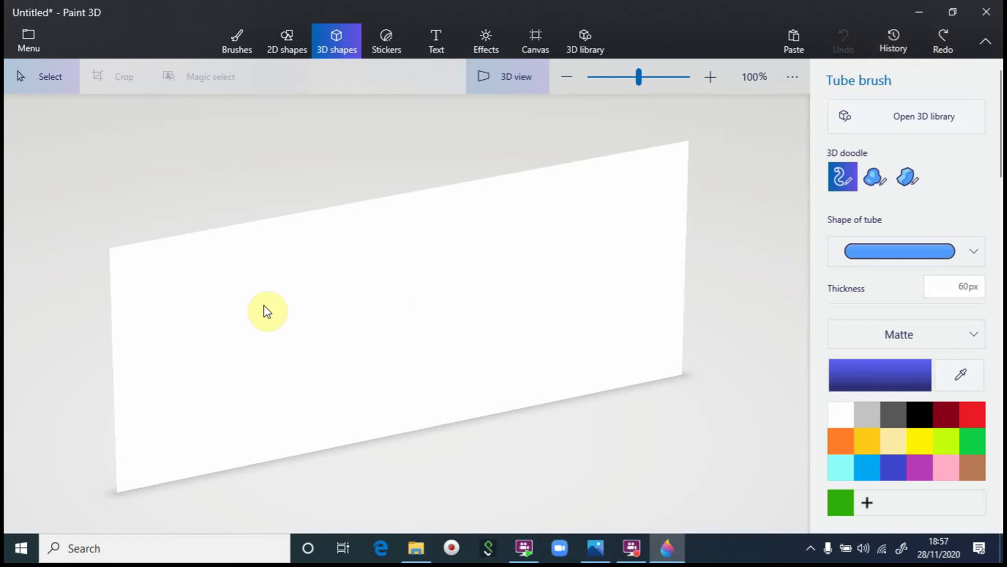
Draw a 60 px thick winding letter-like Tube brush doodle, plus a short slanted tube 30 px thick beside it
{"action": "mouse_move", "coordinate": [216, 301]}
{"action": "left_mouse_down"}
{"action": "mouse_move", "coordinate": [173, 358]}
{"action": "mouse_move", "coordinate": [183, 385]}
{"action": "mouse_move", "coordinate": [216, 405]}
{"action": "mouse_move", "coordinate": [238, 386]}
{"action": "mouse_move", "coordinate": [217, 328]}
{"action": "mouse_move", "coordinate": [263, 388]}
{"action": "mouse_move", "coordinate": [294, 385]}
{"action": "left_mouse_up"}
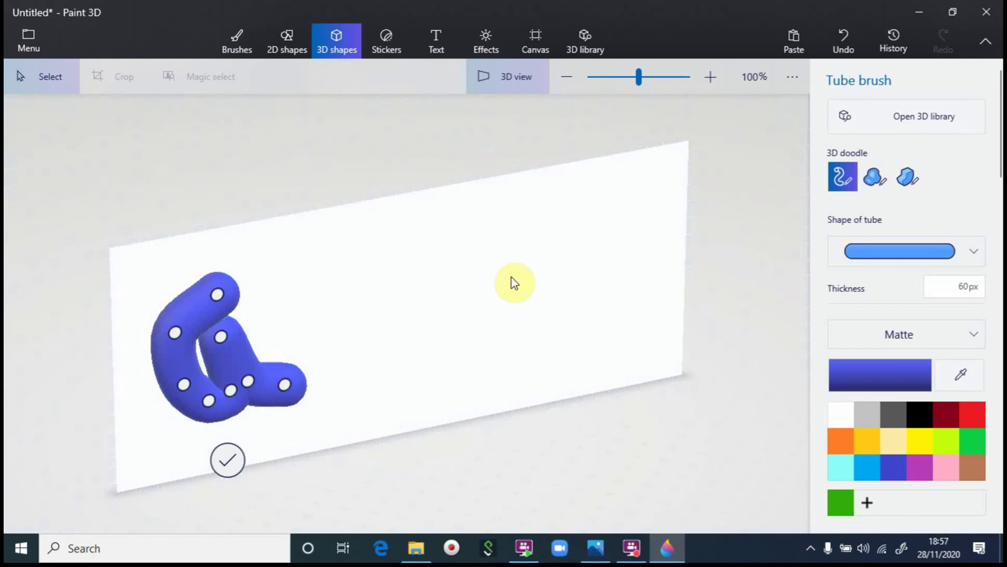
{"action": "left_click_drag", "start_coordinate": [941, 303], "coordinate": [827, 299]}
{"action": "left_click_drag", "start_coordinate": [544, 288], "coordinate": [529, 318]}
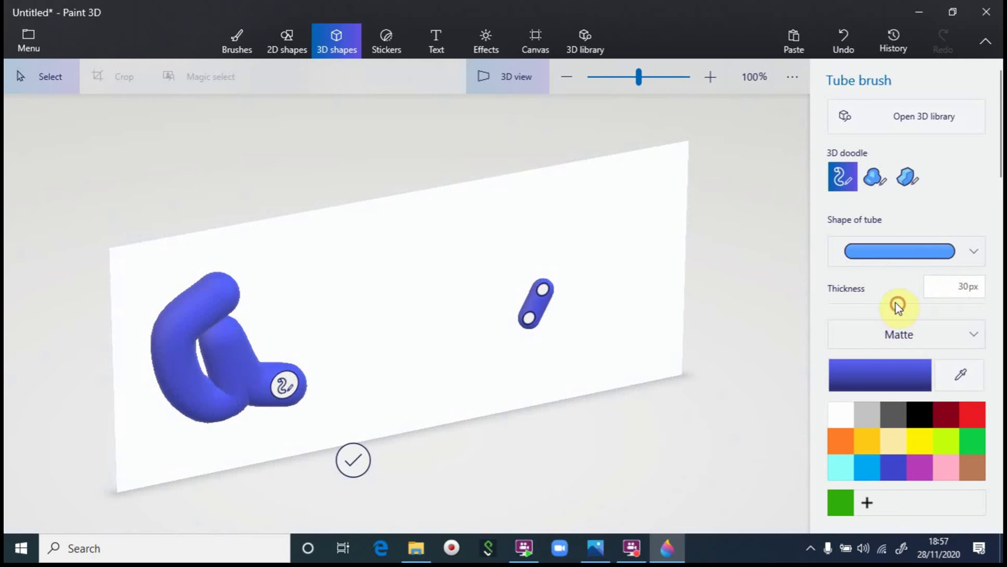
Set the tube thickness to 15 px and draw a short curved doodle between the two existing tubes
{"action": "left_click", "coordinate": [839, 302]}
{"action": "left_click_drag", "start_coordinate": [839, 304], "coordinate": [833, 305]}
{"action": "mouse_move", "coordinate": [419, 319]}
{"action": "left_mouse_down"}
{"action": "mouse_move", "coordinate": [422, 354]}
{"action": "mouse_move", "coordinate": [444, 364]}
{"action": "left_mouse_up"}
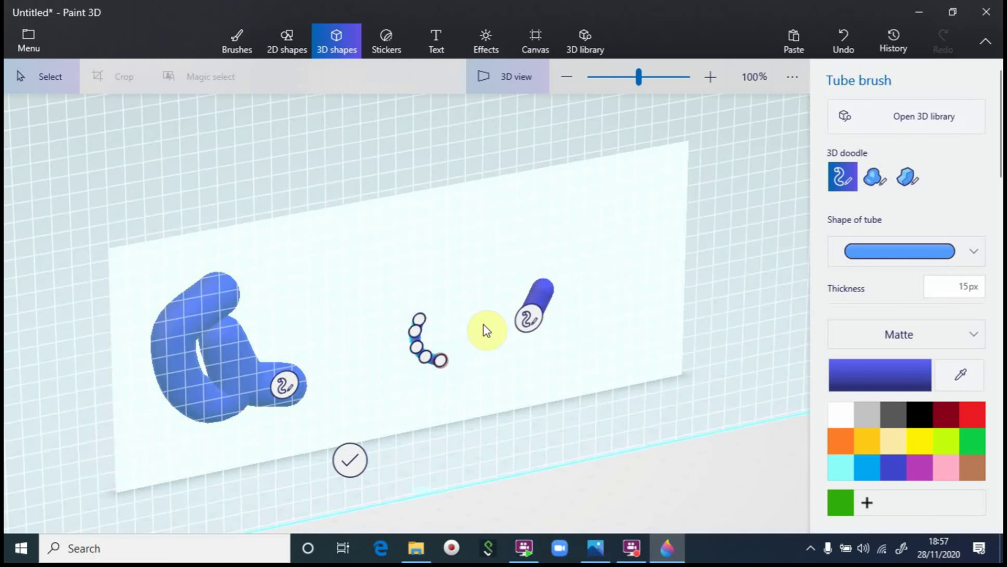
Set the tube thickness to 250 px, draw a short stroke near the canvas's far end, and undo all the tube doodles
{"action": "left_click_drag", "start_coordinate": [901, 302], "coordinate": [866, 299]}
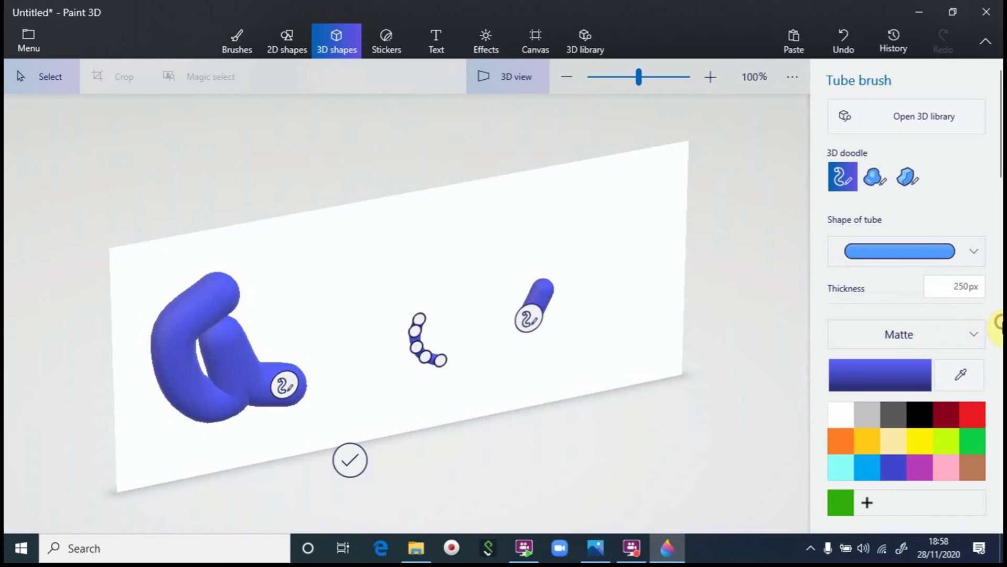
{"action": "mouse_move", "coordinate": [631, 240]}
{"action": "left_mouse_down"}
{"action": "mouse_move", "coordinate": [609, 265]}
{"action": "mouse_move", "coordinate": [637, 269]}
{"action": "mouse_move", "coordinate": [685, 250]}
{"action": "left_mouse_up"}
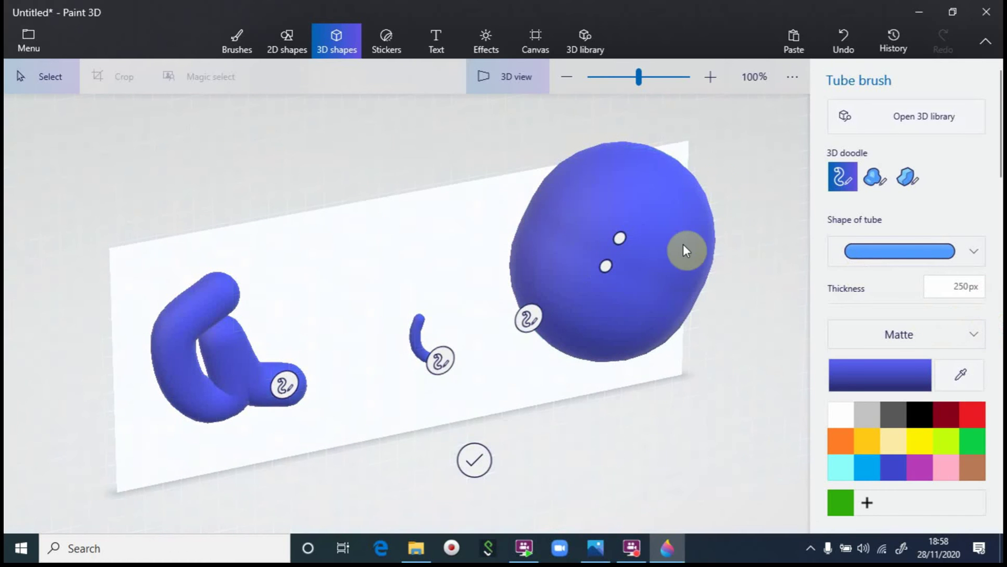
{"action": "left_click", "coordinate": [839, 41]}
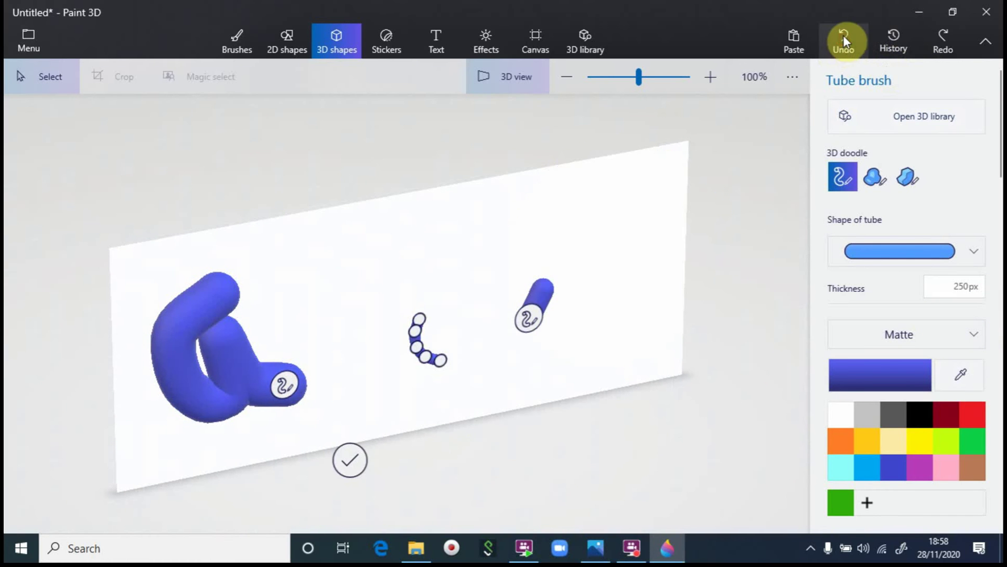
{"action": "left_click", "coordinate": [840, 43]}
{"action": "left_click", "coordinate": [843, 42]}
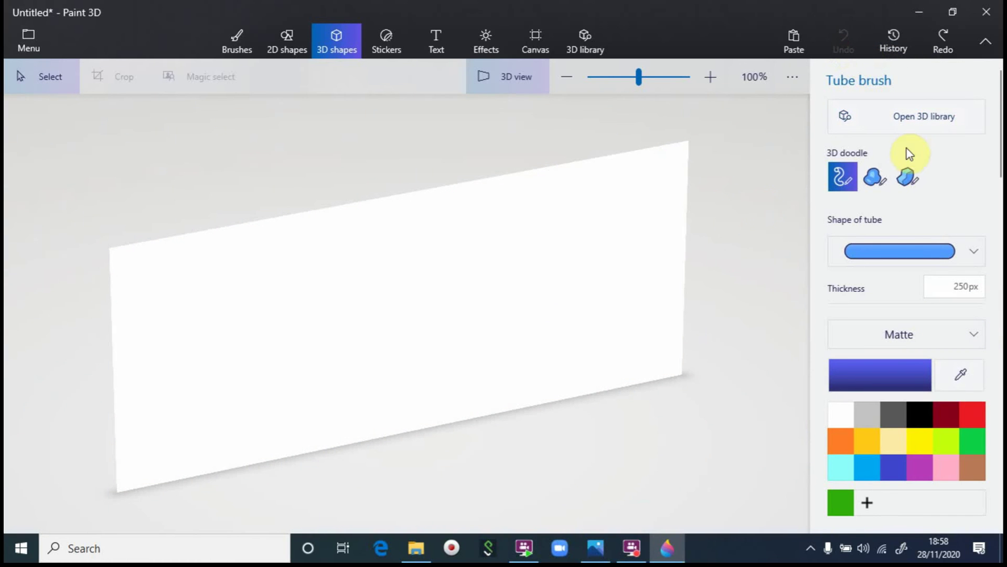
Place a single 250 px tube ball on the canvas and draw a large looping tube across it, running past the canvas edge
{"action": "left_click", "coordinate": [564, 254]}
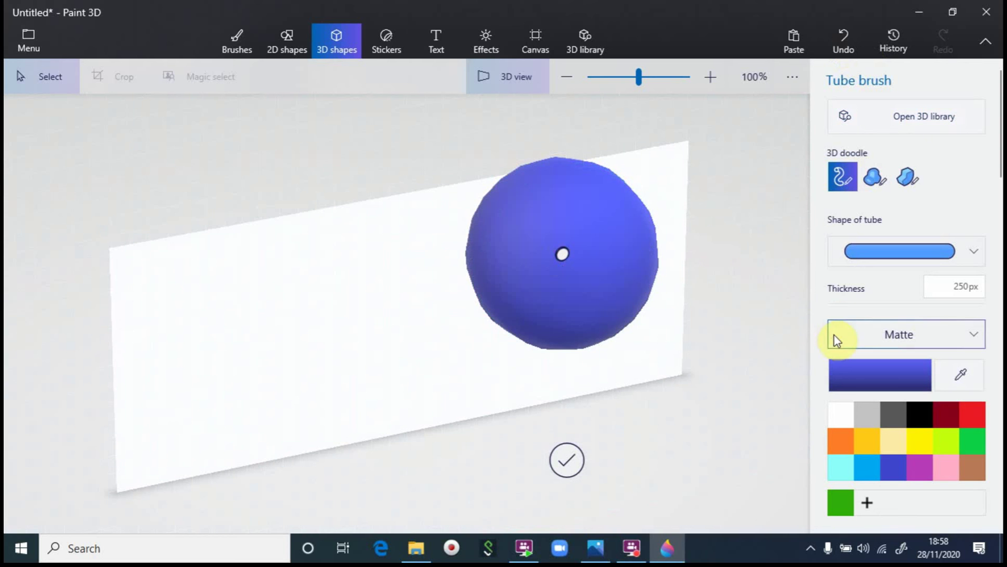
{"action": "mouse_move", "coordinate": [573, 278]}
{"action": "left_mouse_down"}
{"action": "mouse_move", "coordinate": [391, 279]}
{"action": "mouse_move", "coordinate": [279, 354]}
{"action": "mouse_move", "coordinate": [561, 324]}
{"action": "mouse_move", "coordinate": [662, 359]}
{"action": "mouse_move", "coordinate": [796, 336]}
{"action": "left_mouse_up"}
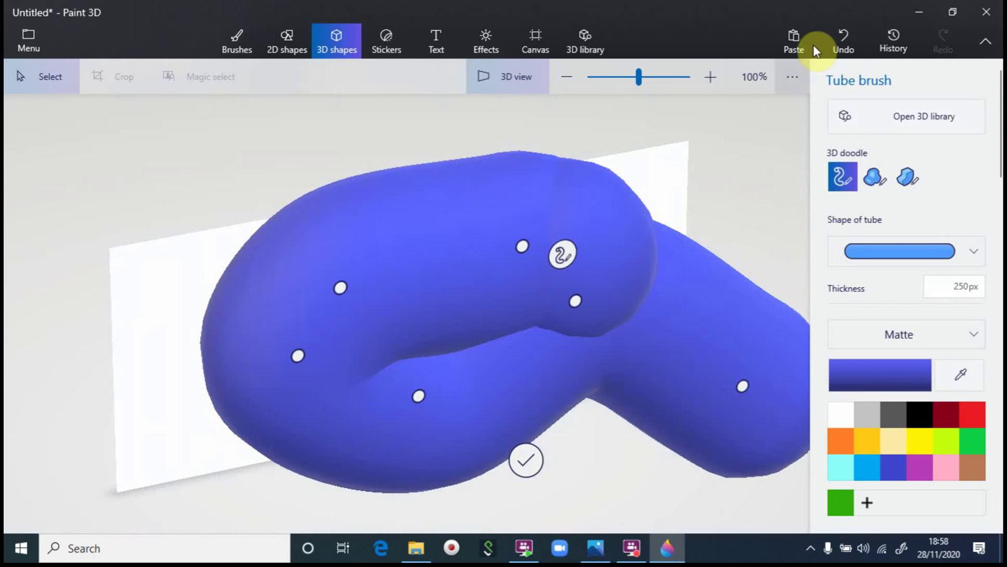